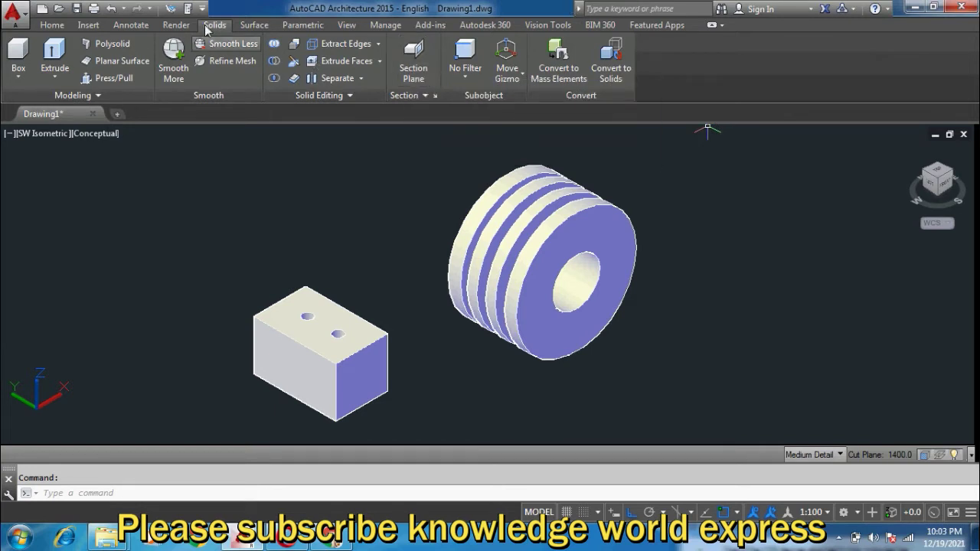
# Add an orthographic section plane aligned to Top through the drilled box and grooved cylinder.
pyautogui.click(422, 61)
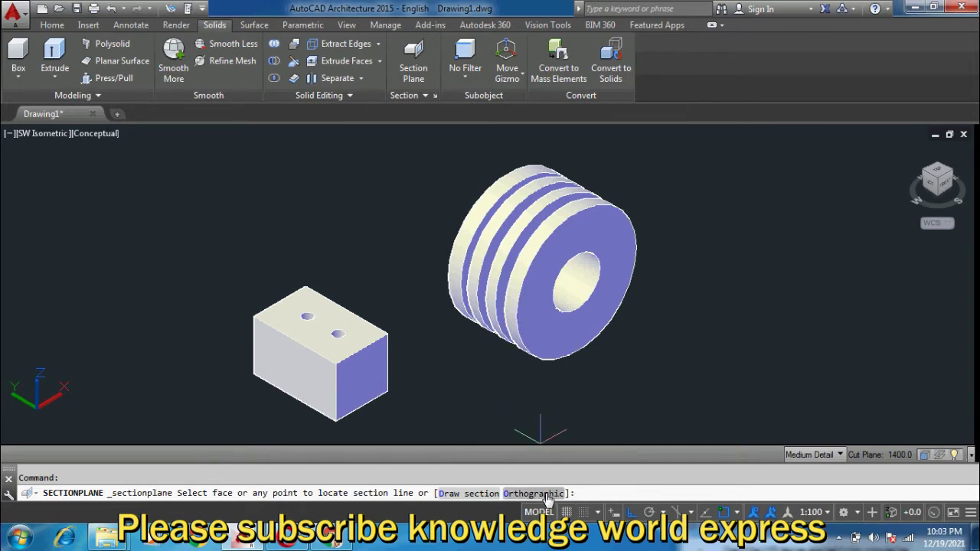
pyautogui.click(548, 493)
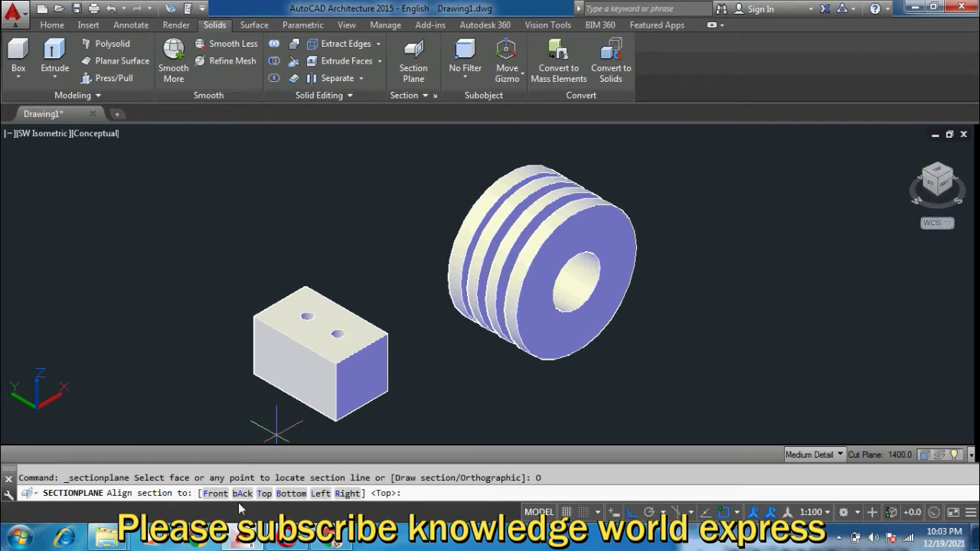
pyautogui.click(265, 494)
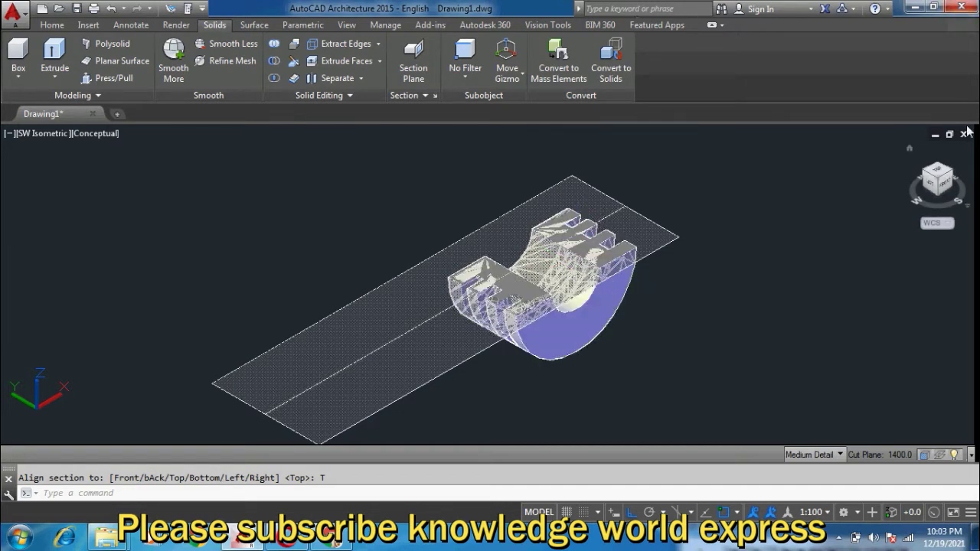
# Orbit and zoom around the model to get a clear view of the section plane.
pyautogui.scroll(3, 588, 267)
pyautogui.scroll(-1, 589, 268)
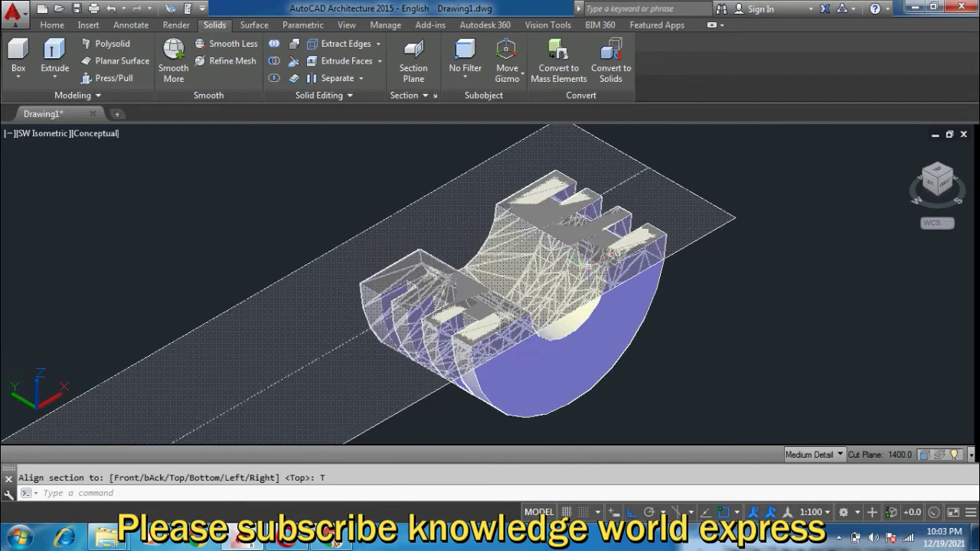
pyautogui.scroll(-2, 477, 223)
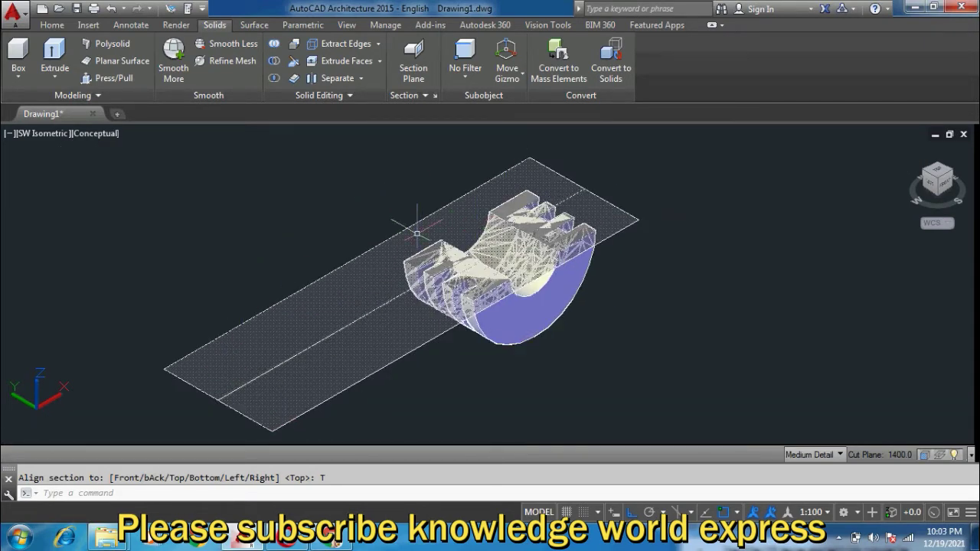
pyautogui.keyDown('shift'); pyautogui.moveTo(511, 211); pyautogui.dragTo(563, 208, button='middle'); pyautogui.keyUp('shift')
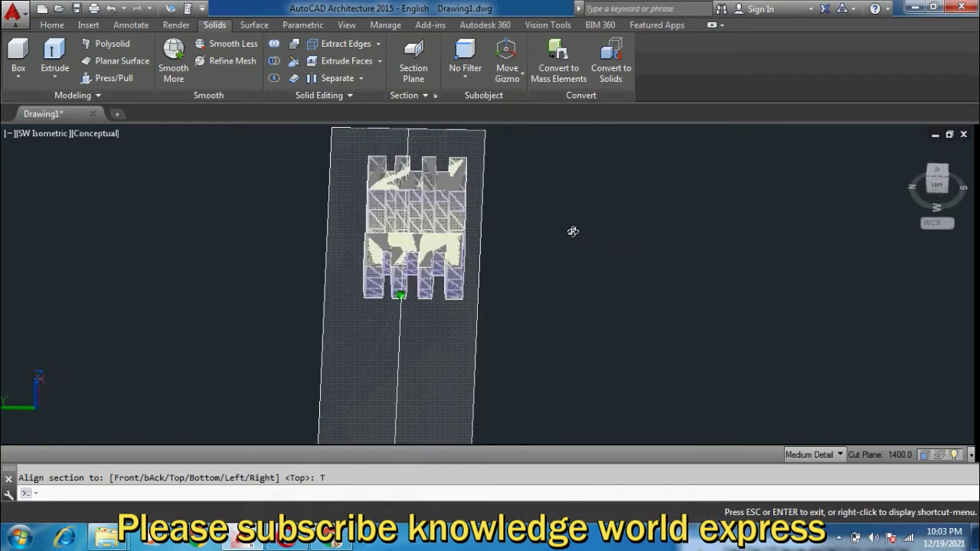
pyautogui.scroll(3, 567, 209)
pyautogui.scroll(-1, 566, 208)
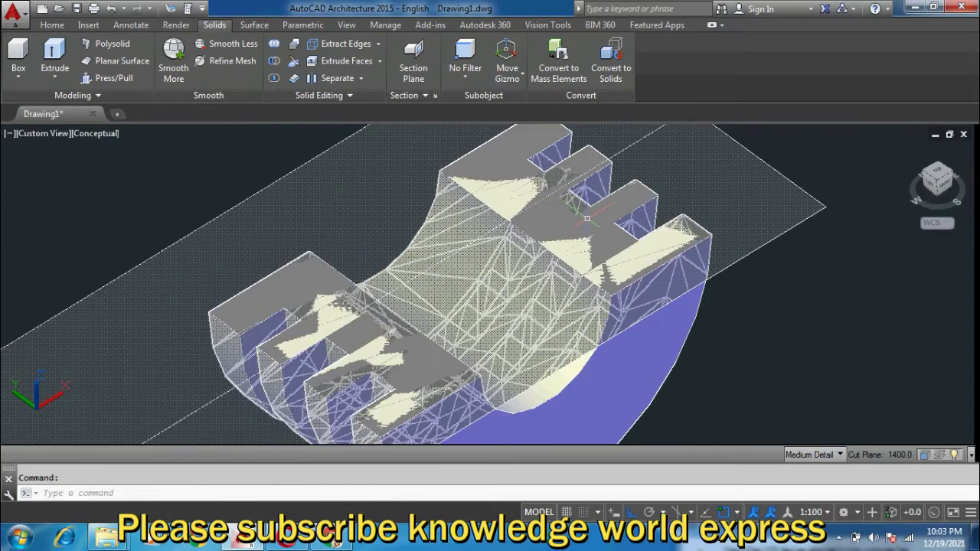
pyautogui.scroll(-1, 608, 231)
pyautogui.scroll(-3, 501, 211)
pyautogui.scroll(3, 502, 211)
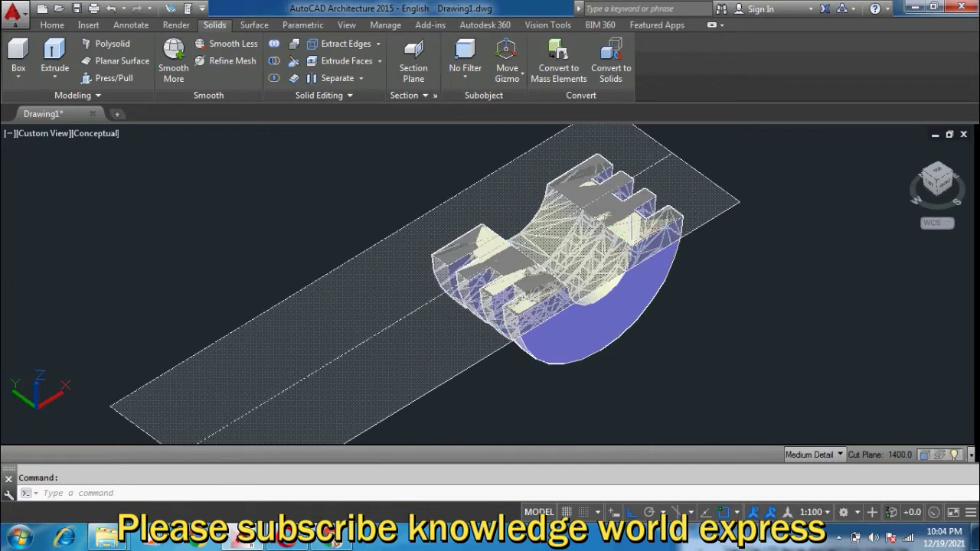
pyautogui.scroll(-3, 502, 211)
pyautogui.scroll(2, 559, 245)
# Move the section plane up along +Z with MOVE so it cuts both solids higher.
pyautogui.click(662, 213)
pyautogui.write('m')
pyautogui.press('Return')
pyautogui.click(777, 280)
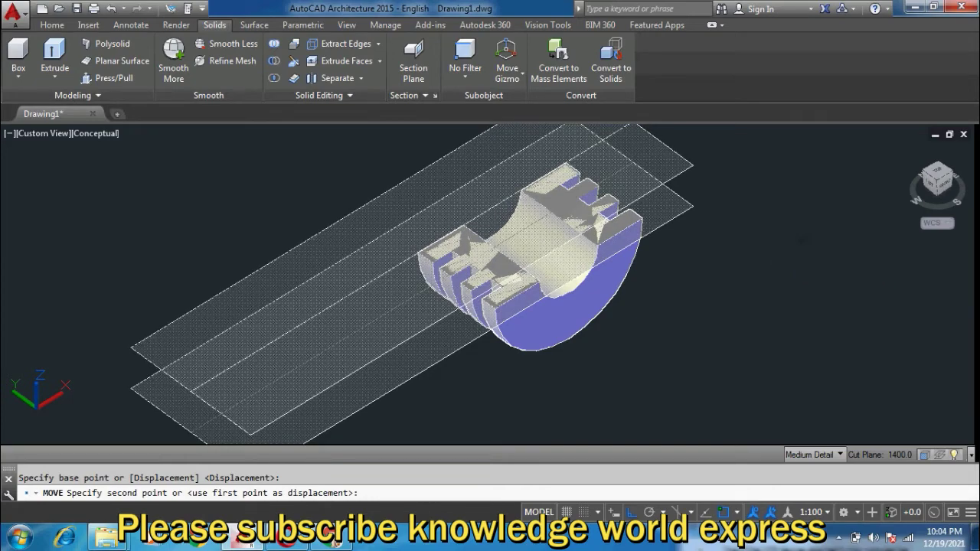
pyautogui.click(796, 240)
pyautogui.moveTo(704, 241)
pyautogui.keyDown('shift'); pyautogui.mouseDown(button='middle')
pyautogui.moveTo(684, 258)
pyautogui.moveTo(870, 269)
pyautogui.moveTo(405, 258)
pyautogui.moveTo(562, 280)
pyautogui.moveTo(658, 245)
pyautogui.moveTo(695, 252)
pyautogui.mouseUp(button='middle'); pyautogui.keyUp('shift')
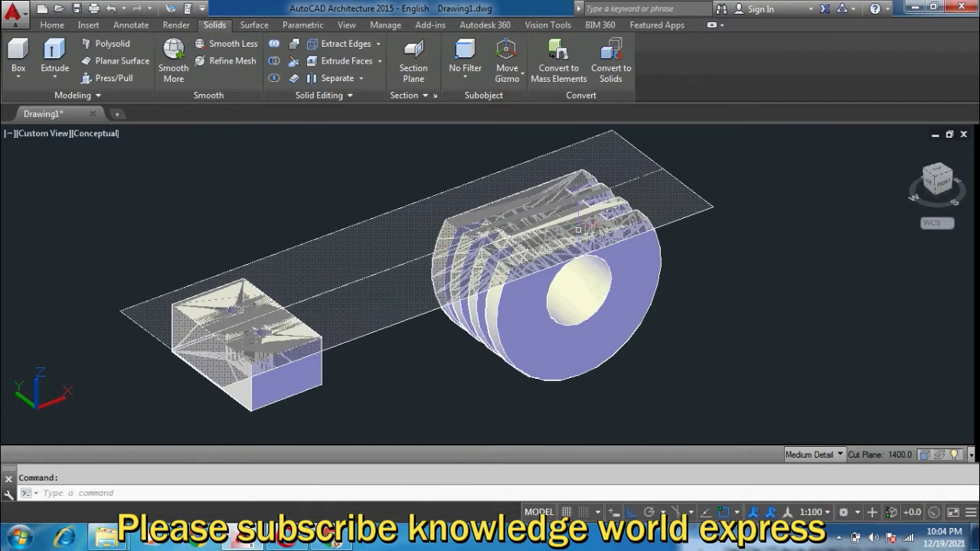
pyautogui.click(414, 96)
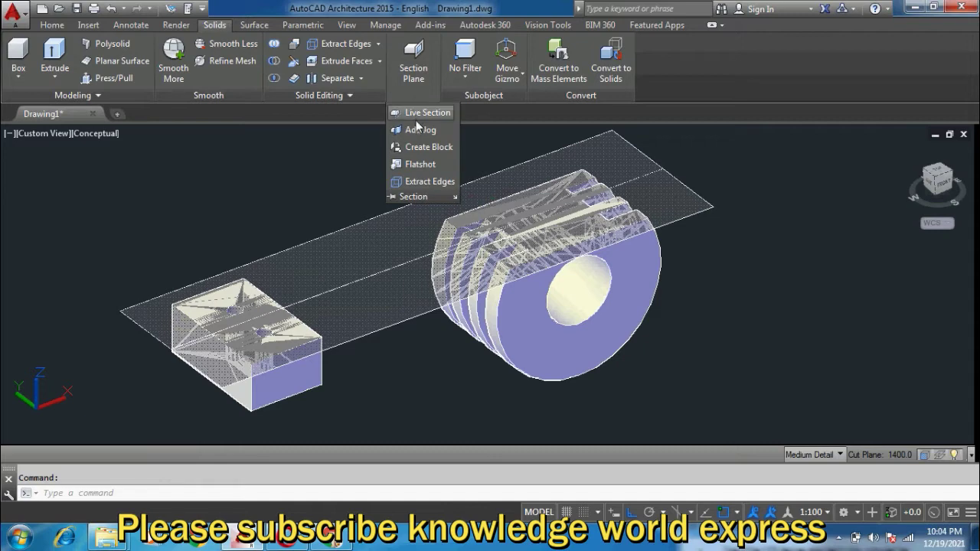
# Turn Live Section off for the section plane and orbit to see both solids whole.
pyautogui.click(426, 114)
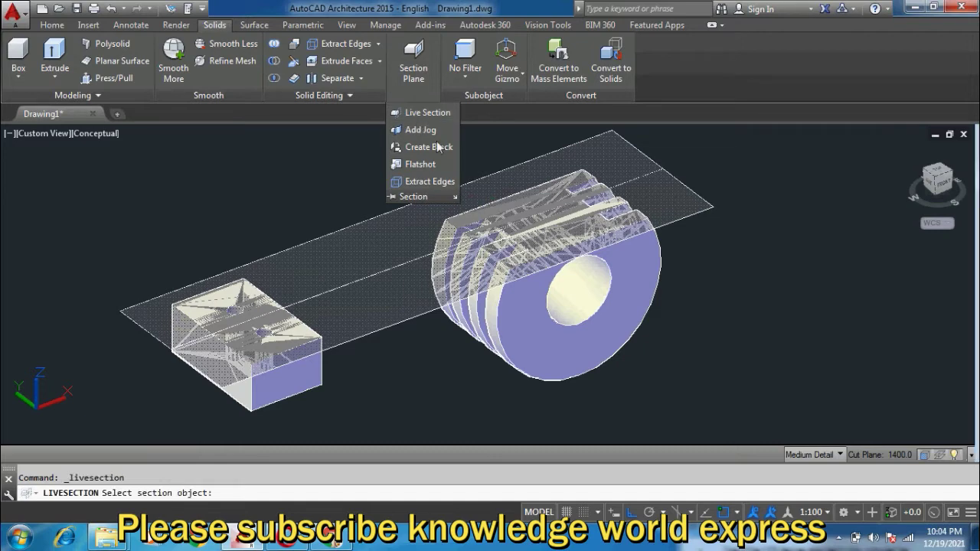
pyautogui.click(390, 268)
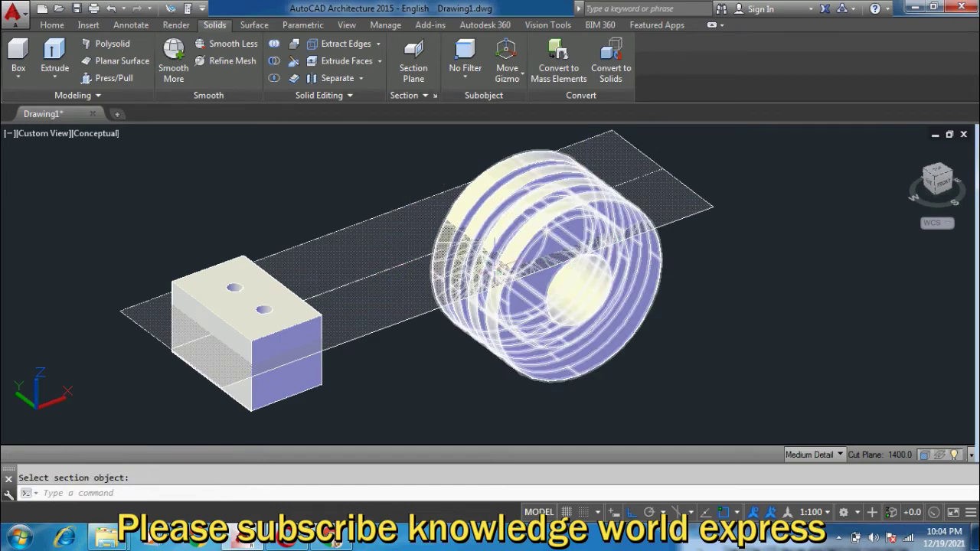
pyautogui.moveTo(501, 266)
pyautogui.keyDown('shift'); pyautogui.mouseDown(button='middle')
pyautogui.moveTo(459, 311)
pyautogui.moveTo(728, 293)
pyautogui.moveTo(545, 326)
pyautogui.mouseUp(button='middle'); pyautogui.keyUp('shift')
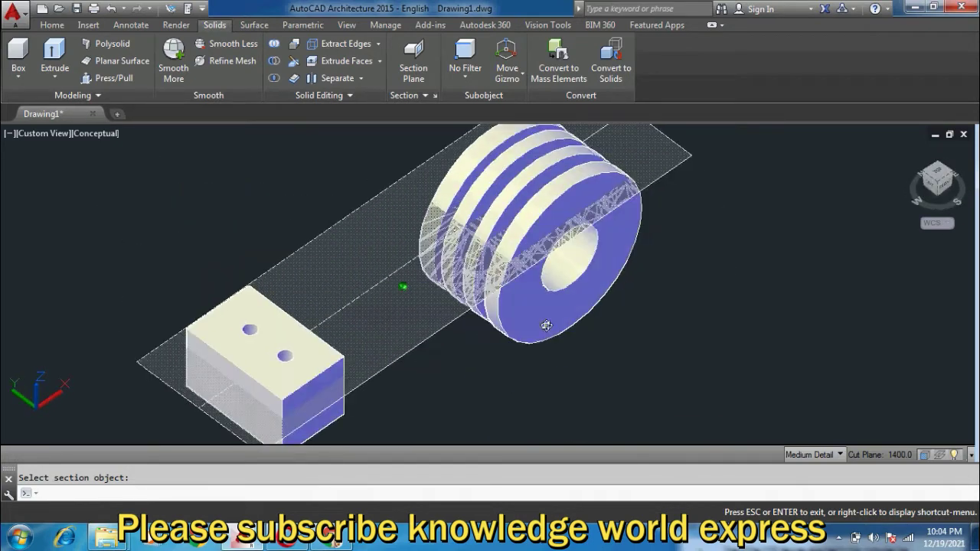
pyautogui.keyDown('shift'); pyautogui.moveTo(546, 325); pyautogui.dragTo(440, 280, button='middle'); pyautogui.keyUp('shift')
pyautogui.press('Escape')
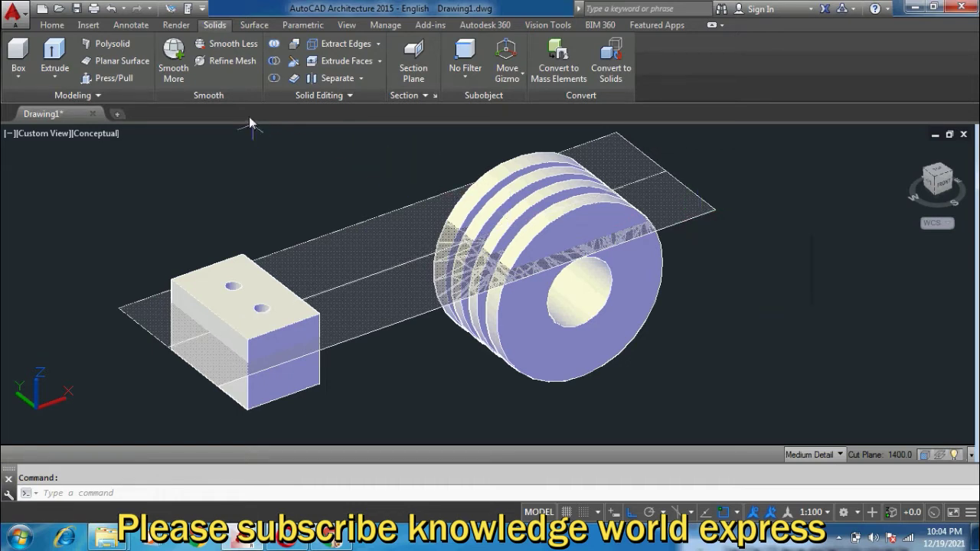
# Rotate the section plane 10° with 3DROTATE about a gizmo axis, tilting it across both solids.
pyautogui.write('3d')
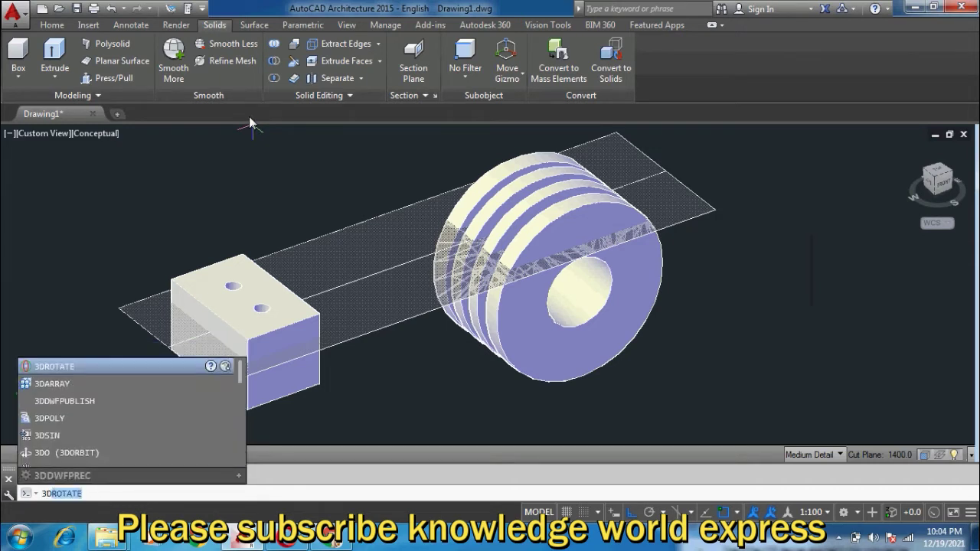
pyautogui.press('Return')
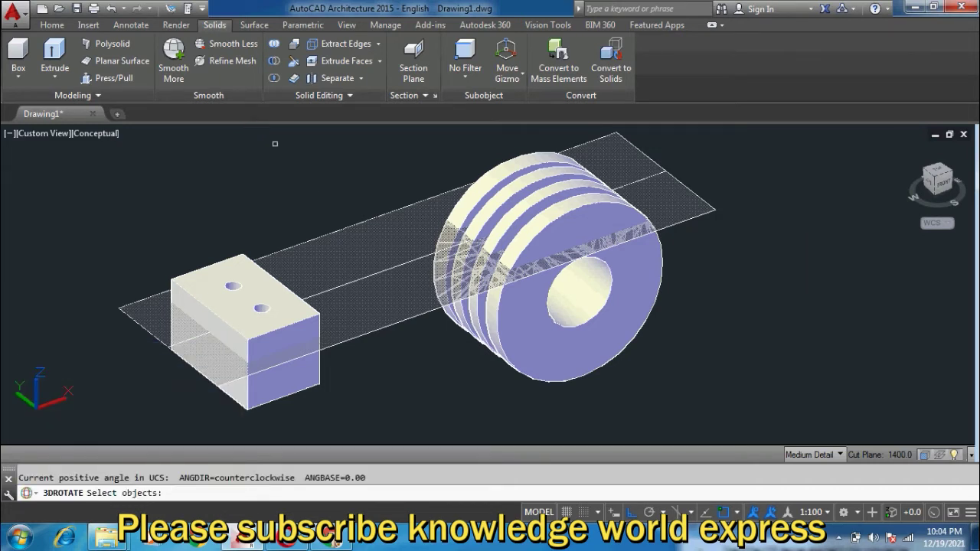
pyautogui.click(353, 262)
pyautogui.press('Return')
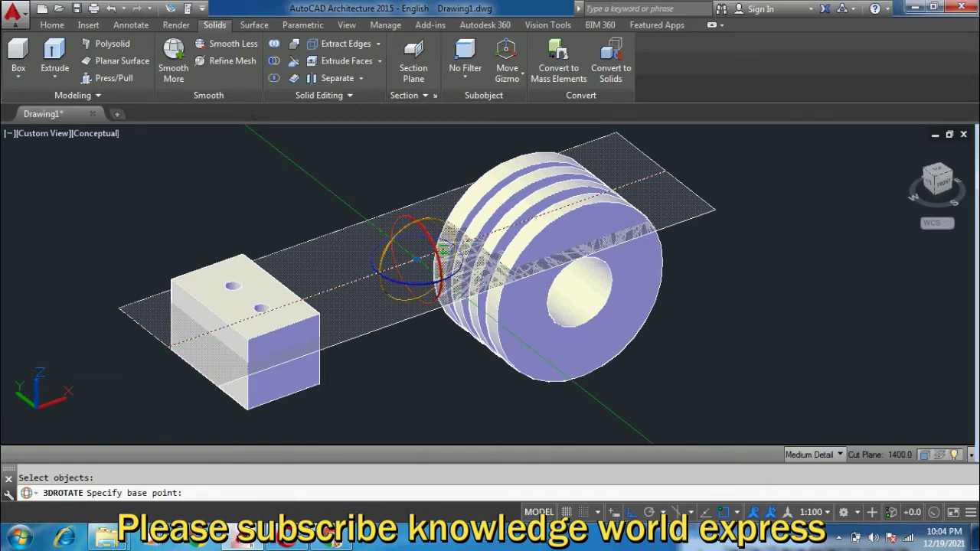
pyautogui.click(443, 230)
pyautogui.write('1')
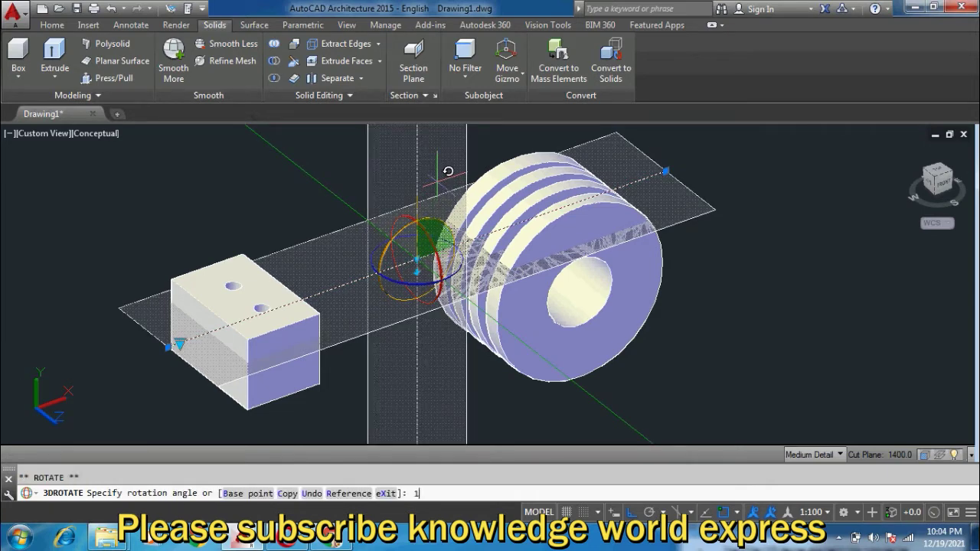
pyautogui.write('0')
pyautogui.press('Return')
pyautogui.moveTo(428, 364)
pyautogui.keyDown('shift'); pyautogui.mouseDown(button='middle')
pyautogui.moveTo(704, 385)
pyautogui.moveTo(674, 332)
pyautogui.mouseUp(button='middle'); pyautogui.keyUp('shift')
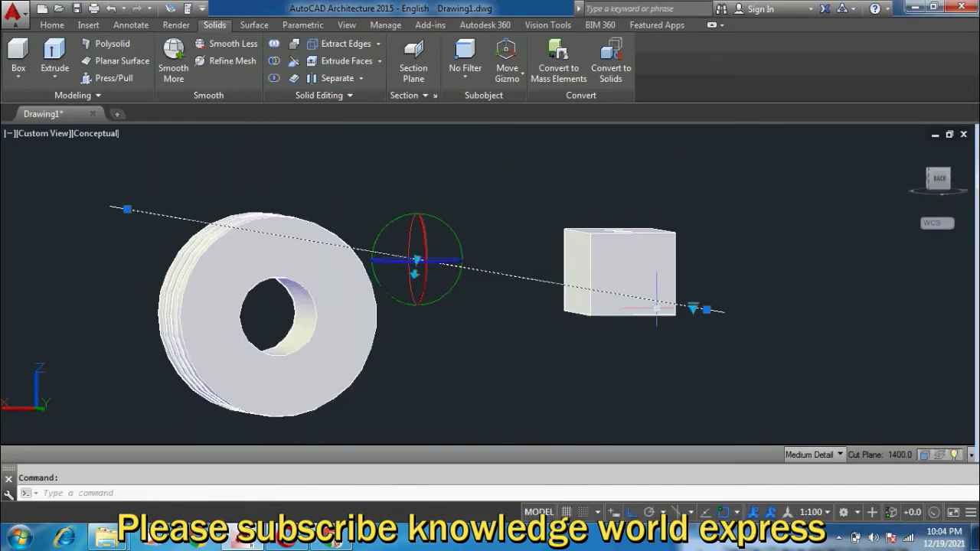
pyautogui.moveTo(691, 252)
pyautogui.keyDown('shift'); pyautogui.mouseDown(button='middle')
pyautogui.moveTo(694, 280)
pyautogui.moveTo(678, 280)
pyautogui.mouseUp(button='middle'); pyautogui.keyUp('shift')
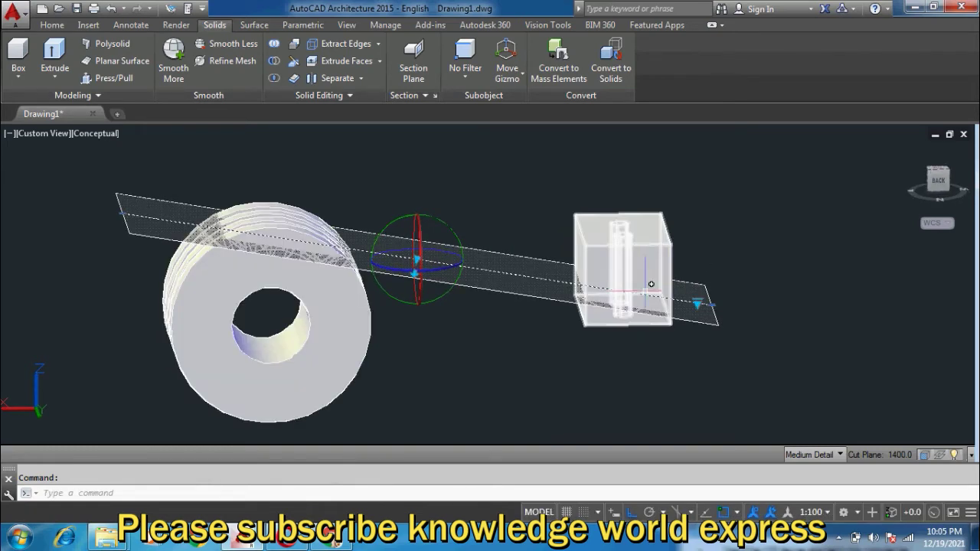
pyautogui.moveTo(477, 271)
pyautogui.keyDown('shift'); pyautogui.mouseDown(button='middle')
pyautogui.moveTo(604, 289)
pyautogui.moveTo(334, 320)
pyautogui.moveTo(375, 308)
pyautogui.mouseUp(button='middle'); pyautogui.keyUp('shift')
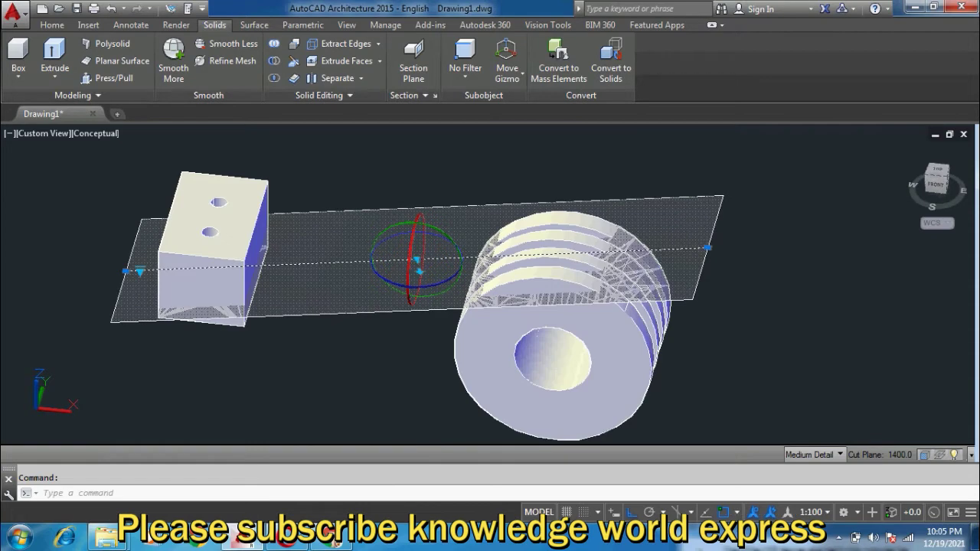
pyautogui.click(404, 95)
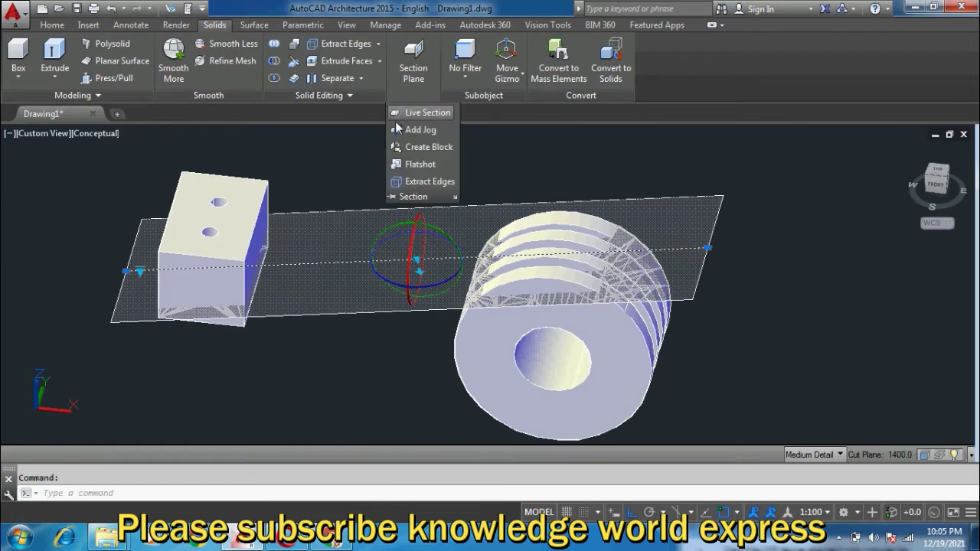
# Turn live sectioning back on and orbit around the cut solids.
pyautogui.click(418, 112)
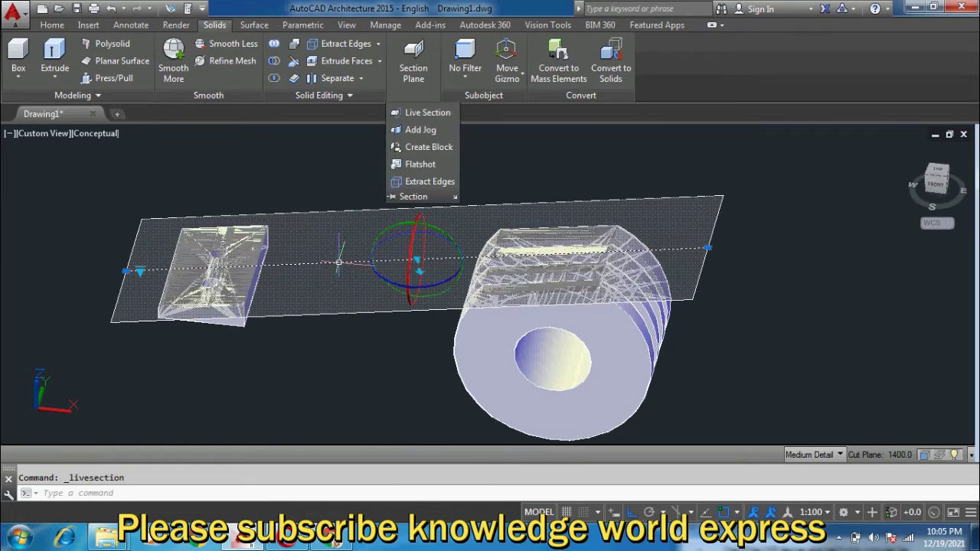
pyautogui.moveTo(532, 282)
pyautogui.keyDown('shift'); pyautogui.mouseDown(button='middle')
pyautogui.moveTo(610, 288)
pyautogui.moveTo(645, 265)
pyautogui.mouseUp(button='middle'); pyautogui.keyUp('shift')
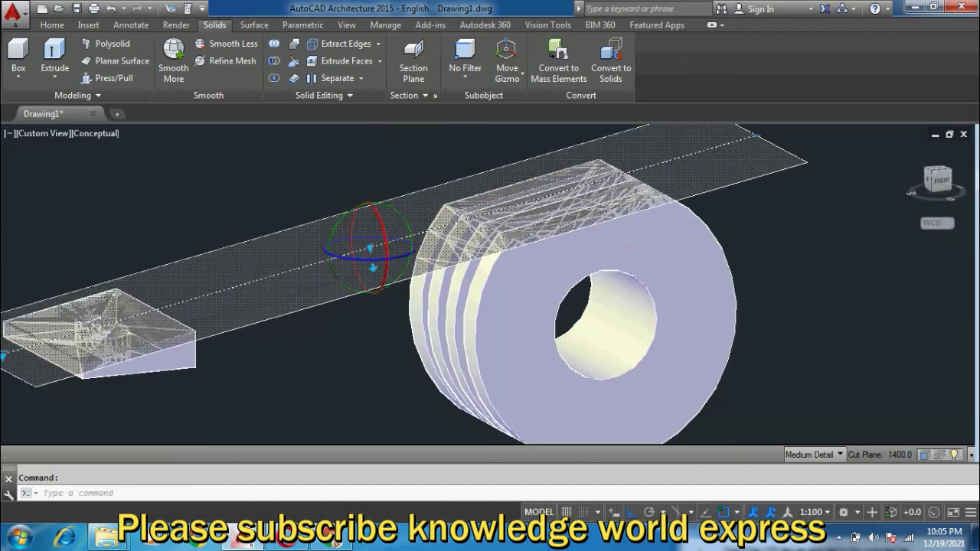
pyautogui.moveTo(448, 217)
pyautogui.keyDown('shift'); pyautogui.mouseDown(button='middle')
pyautogui.moveTo(466, 245)
pyautogui.moveTo(462, 269)
pyautogui.moveTo(487, 246)
pyautogui.moveTo(455, 308)
pyautogui.moveTo(664, 292)
pyautogui.mouseUp(button='middle'); pyautogui.keyUp('shift')
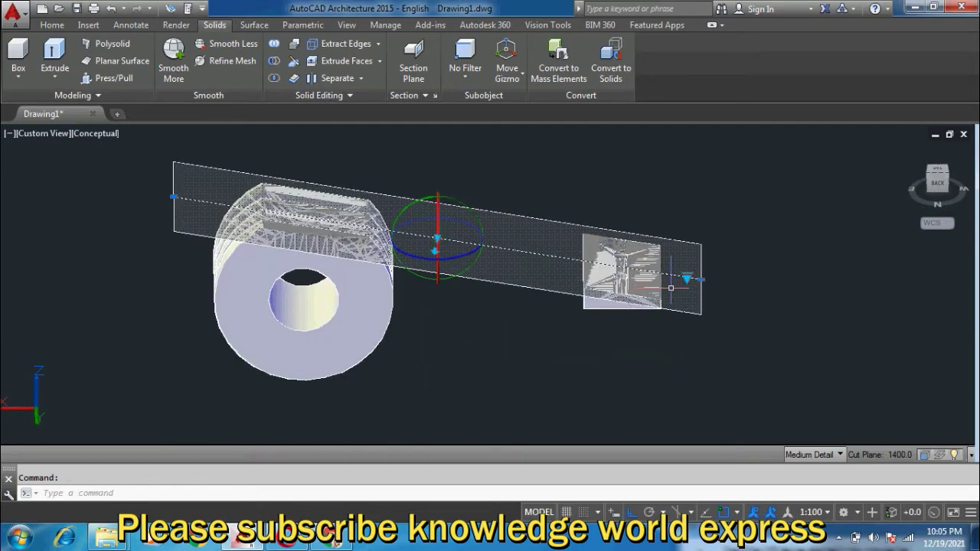
pyautogui.scroll(3, 659, 290)
pyautogui.moveTo(602, 274)
pyautogui.mouseDown(button='middle')
pyautogui.moveTo(616, 252)
pyautogui.moveTo(575, 267)
pyautogui.moveTo(581, 240)
pyautogui.moveTo(520, 263)
pyautogui.moveTo(537, 238)
pyautogui.moveTo(460, 278)
pyautogui.moveTo(355, 265)
pyautogui.mouseUp(button='middle')
pyautogui.scroll(-5, 537, 238)
pyautogui.scroll(-2, 537, 238)
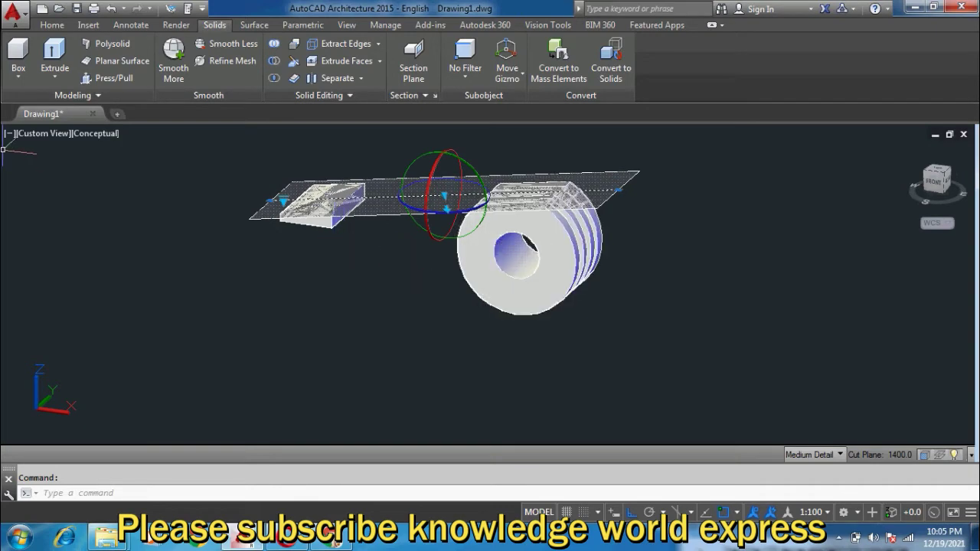
# Switch to the Top view and centre the drawing in the viewport.
pyautogui.click(38, 136)
pyautogui.click(61, 168)
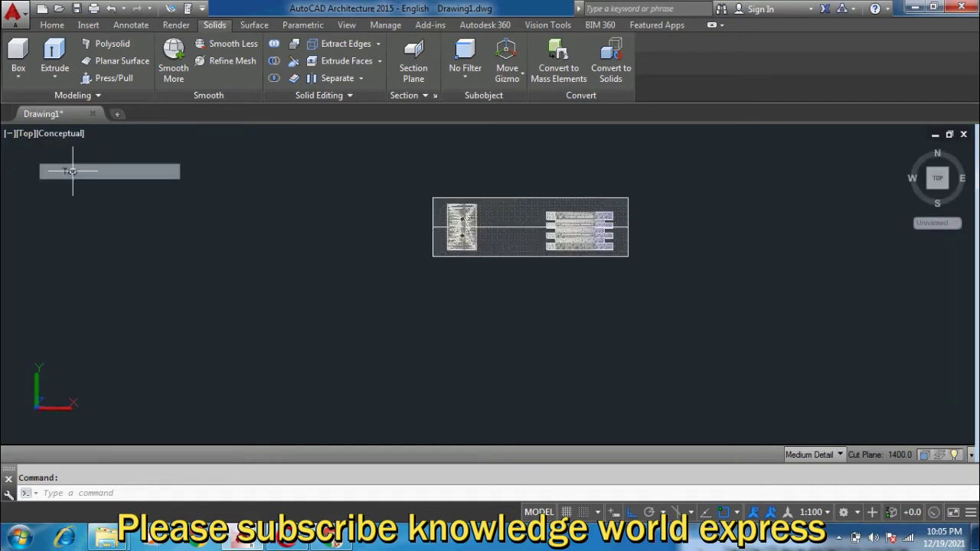
pyautogui.scroll(5, 544, 226)
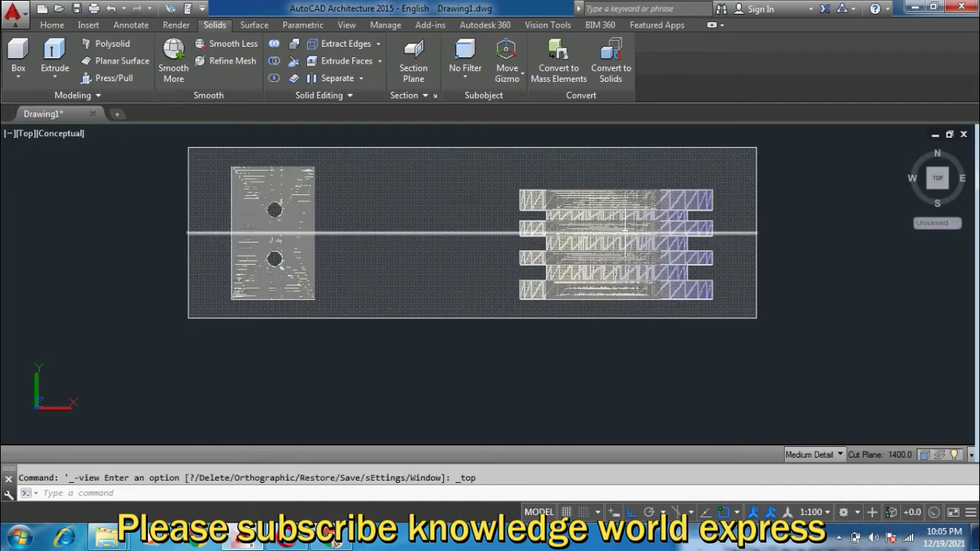
pyautogui.scroll(-4, 675, 242)
pyautogui.moveTo(739, 241); pyautogui.dragTo(628, 255, button='middle')
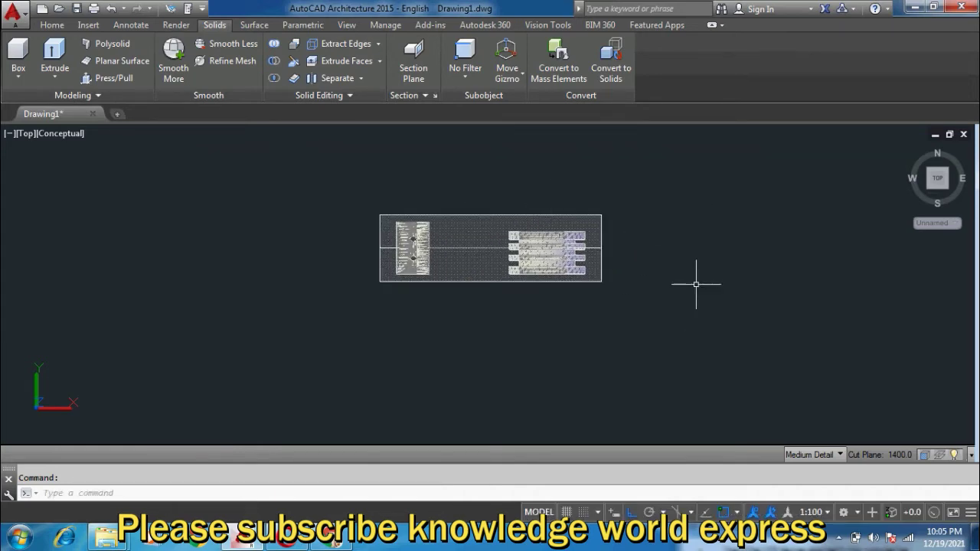
# Generate a 2D section block from the section plane cutting the box and cylinder.
pyautogui.click(406, 99)
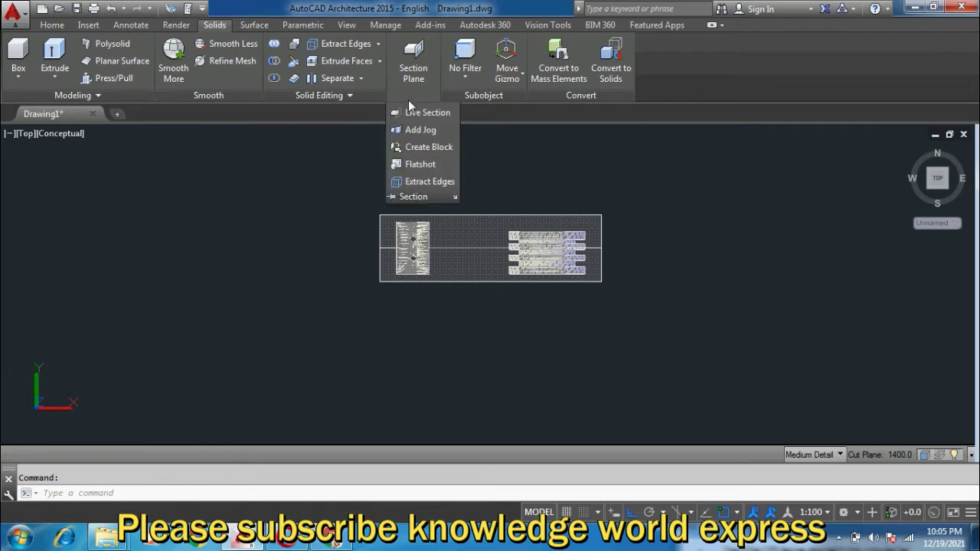
pyautogui.click(429, 147)
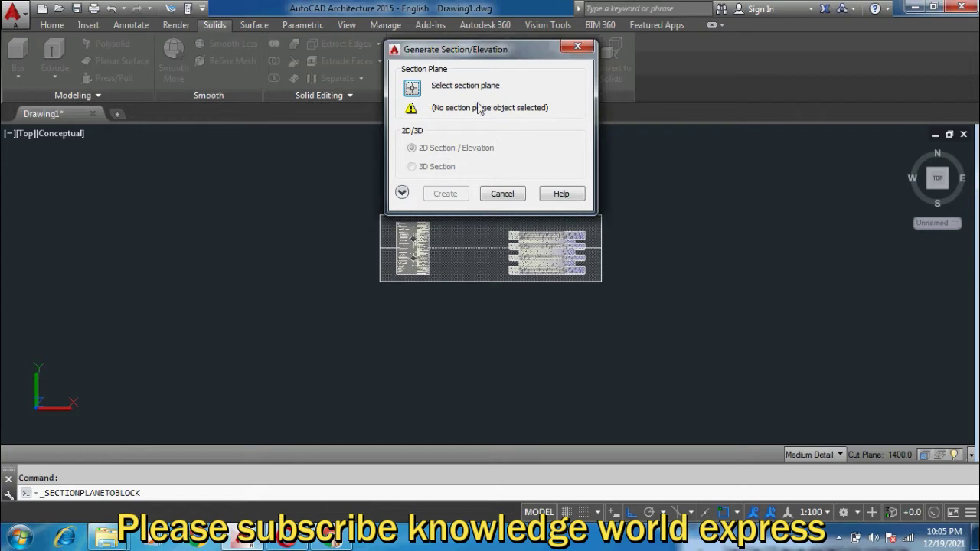
pyautogui.click(411, 89)
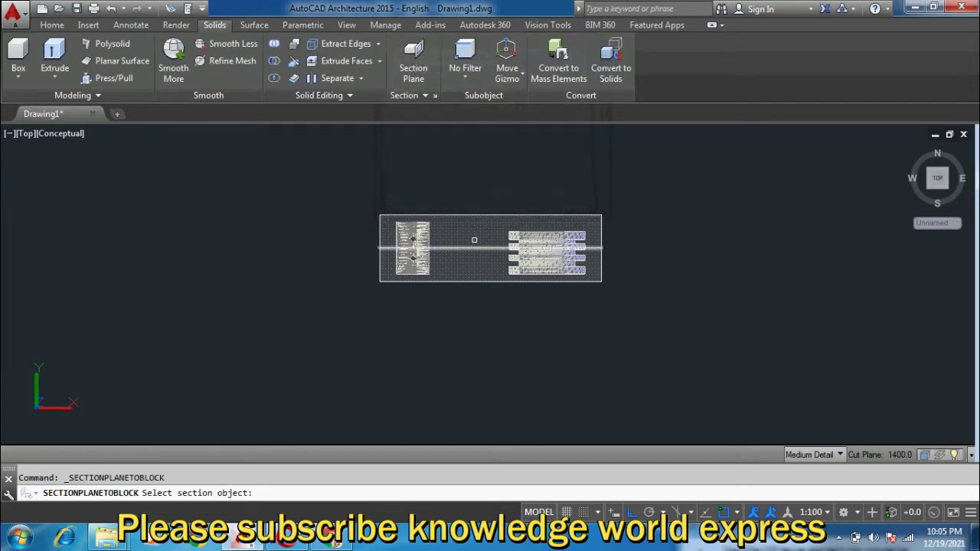
pyautogui.click(474, 245)
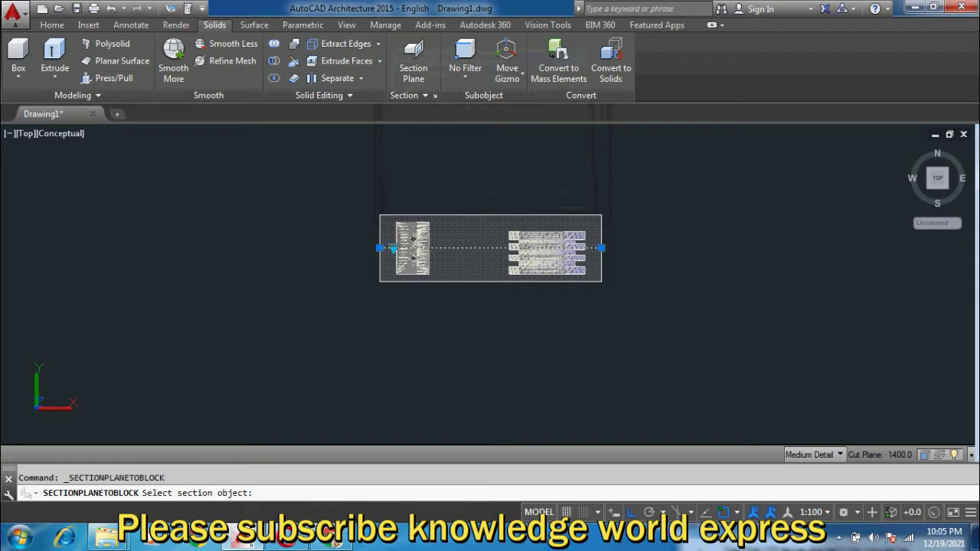
pyautogui.click(460, 191)
# Insert the section block right of the solids at scale 1 and rotation 0.
pyautogui.scroll(2, 666, 320)
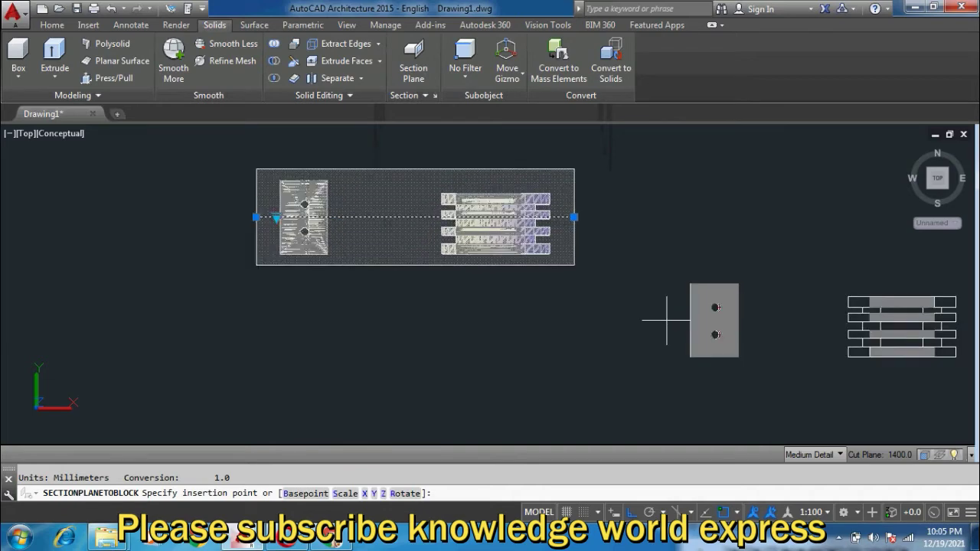
pyautogui.scroll(2, 658, 314)
pyautogui.moveTo(569, 284); pyautogui.dragTo(394, 296, button='middle')
pyautogui.scroll(-3, 536, 291)
pyautogui.scroll(-2, 515, 280)
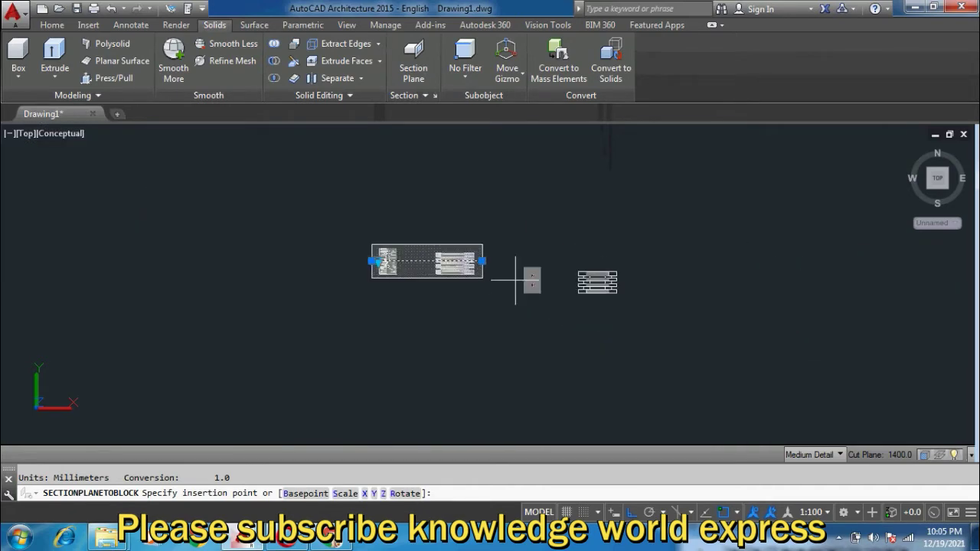
pyautogui.scroll(2, 515, 280)
pyautogui.click(531, 262)
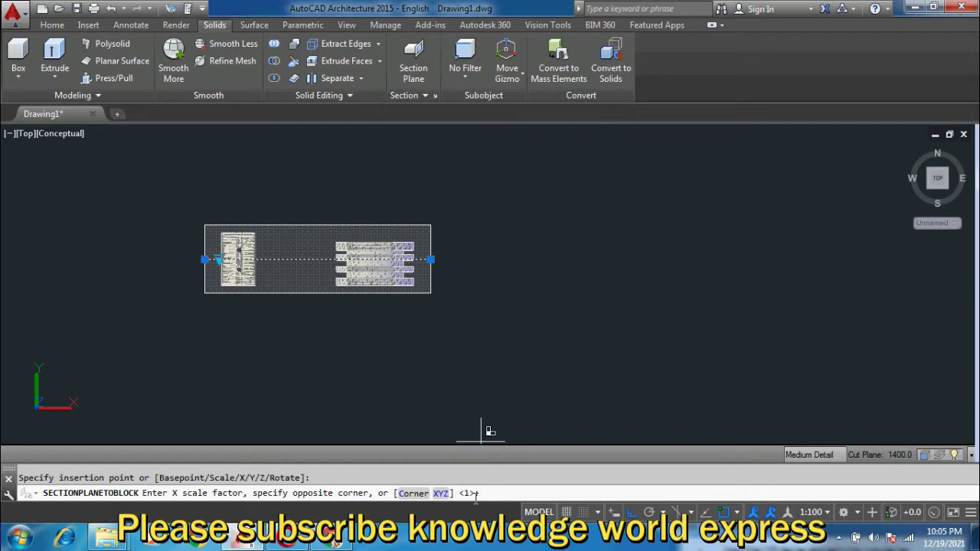
pyautogui.press('Return')
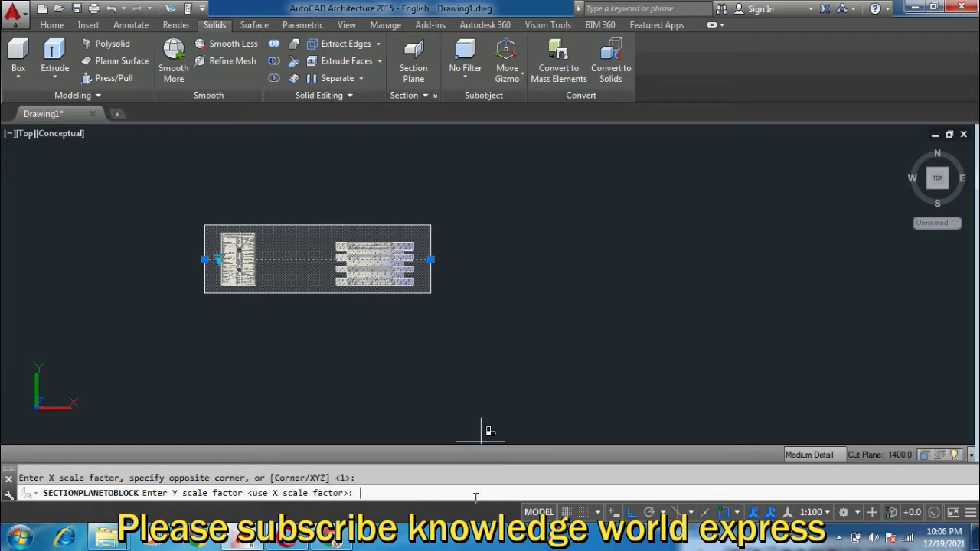
pyautogui.press('Return')
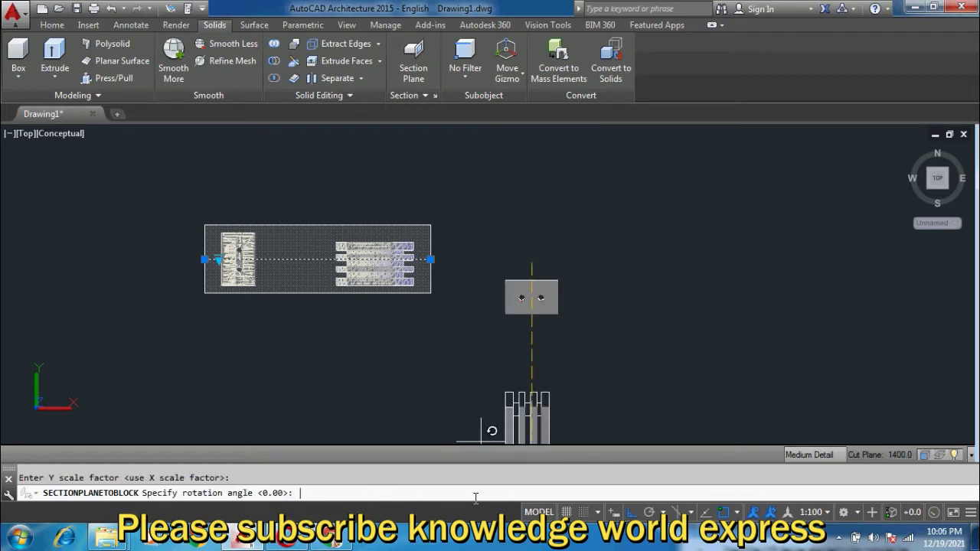
pyautogui.press('Return')
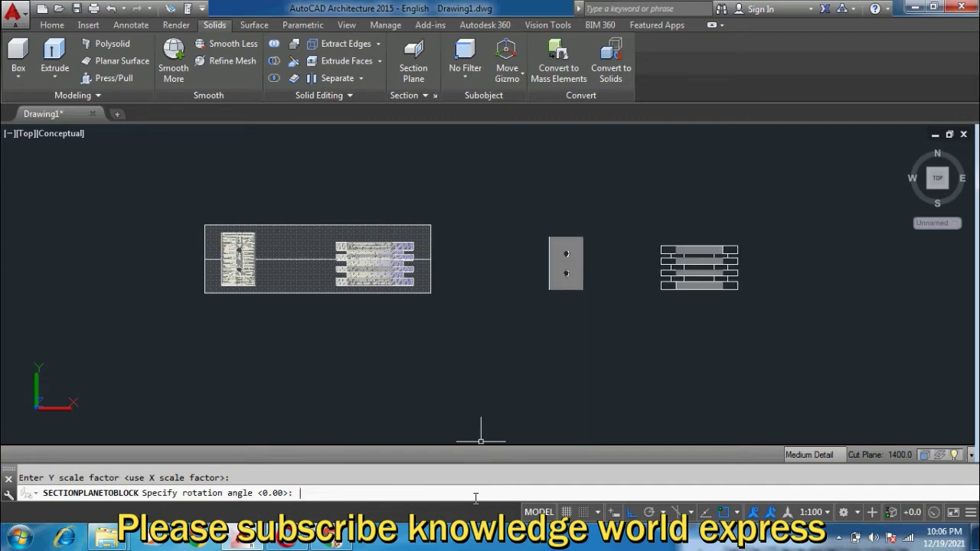
pyautogui.press('Escape')
pyautogui.scroll(5, 699, 323)
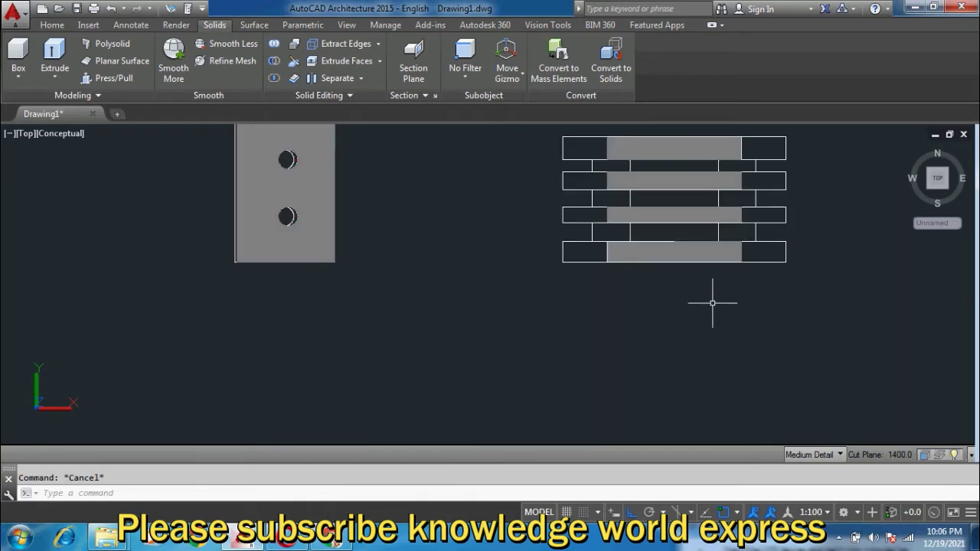
# Orbit and zoom from the top view to a 3D angle around the solids and section block.
pyautogui.scroll(-4, 712, 300)
pyautogui.keyDown('shift'); pyautogui.moveTo(680, 271); pyautogui.dragTo(576, 251, button='middle'); pyautogui.keyUp('shift')
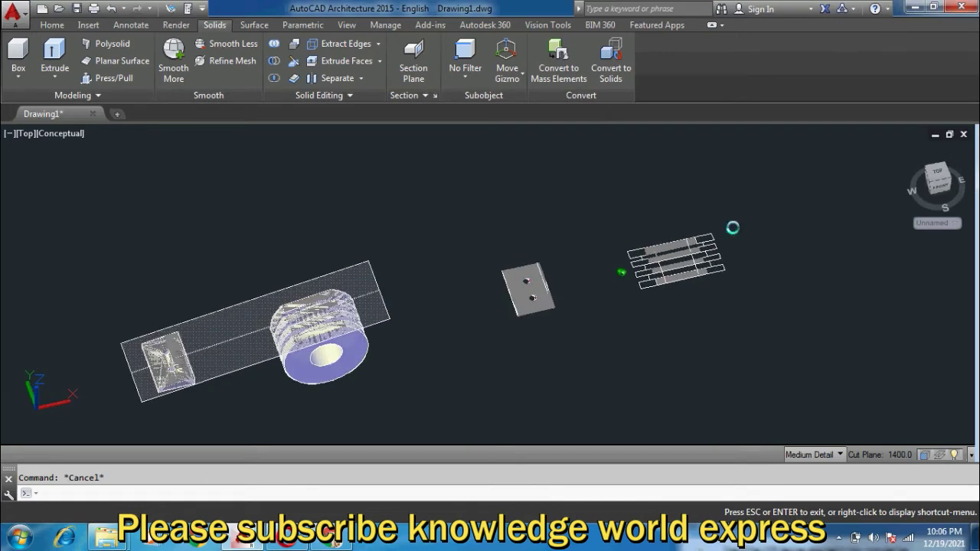
pyautogui.moveTo(554, 343)
pyautogui.mouseDown(button='middle')
pyautogui.moveTo(569, 344)
pyautogui.moveTo(597, 308)
pyautogui.mouseUp(button='middle')
pyautogui.scroll(3, 284, 332)
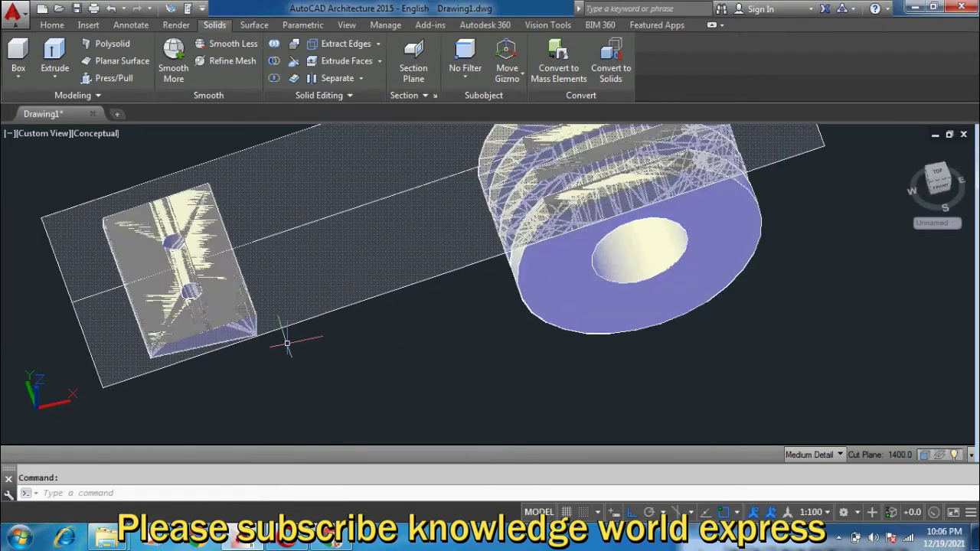
pyautogui.scroll(1, 459, 322)
pyautogui.moveTo(459, 322)
pyautogui.keyDown('shift'); pyautogui.mouseDown(button='middle')
pyautogui.moveTo(499, 312)
pyautogui.moveTo(449, 311)
pyautogui.moveTo(420, 271)
pyautogui.mouseUp(button='middle'); pyautogui.keyUp('shift')
pyautogui.scroll(-4, 650, 258)
pyautogui.keyDown('shift'); pyautogui.moveTo(650, 257); pyautogui.dragTo(650, 257, button='middle'); pyautogui.keyUp('shift')
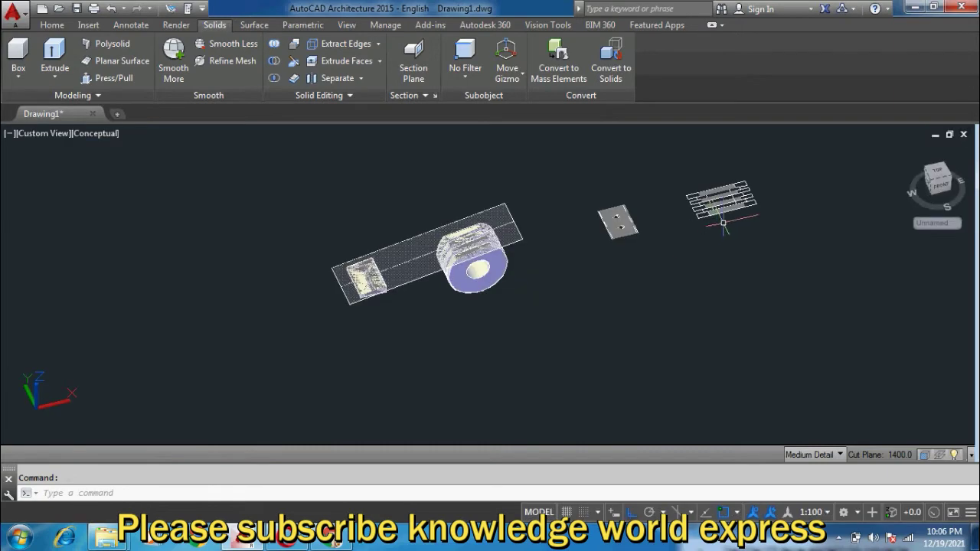
pyautogui.scroll(2, 651, 252)
pyautogui.scroll(2, 655, 238)
pyautogui.scroll(1, 654, 237)
pyautogui.scroll(-4, 661, 218)
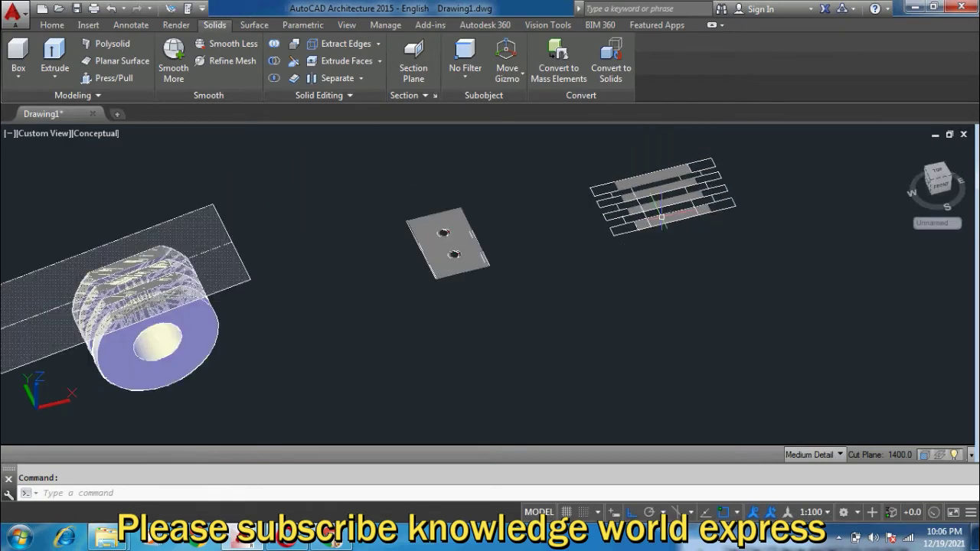
# Tilt the scene to see the section beside the cylinder, then return to Top view.
pyautogui.keyDown('shift'); pyautogui.moveTo(661, 218); pyautogui.dragTo(440, 176, button='middle'); pyautogui.keyUp('shift')
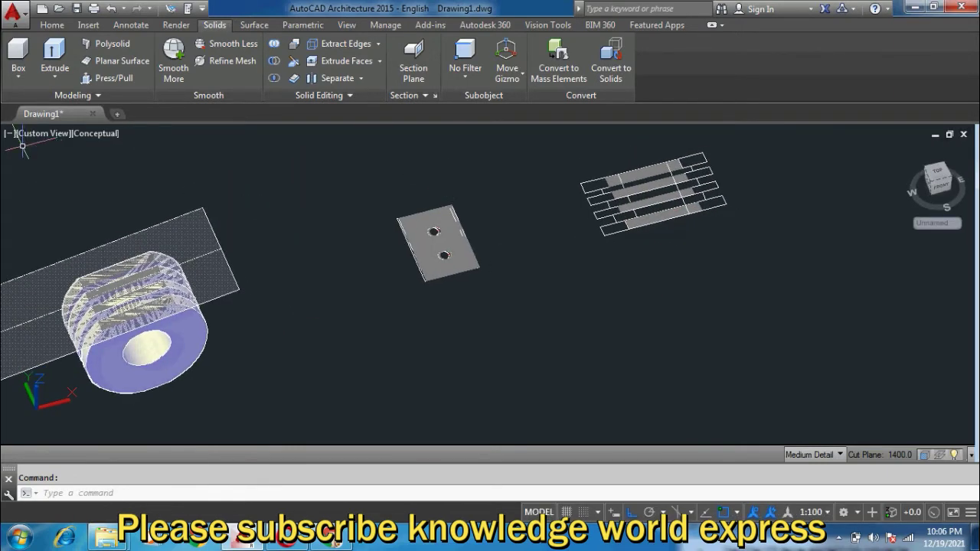
pyautogui.click(49, 133)
pyautogui.click(76, 171)
# Explode the section block with X into separate hatch and outline objects.
pyautogui.scroll(2, 789, 252)
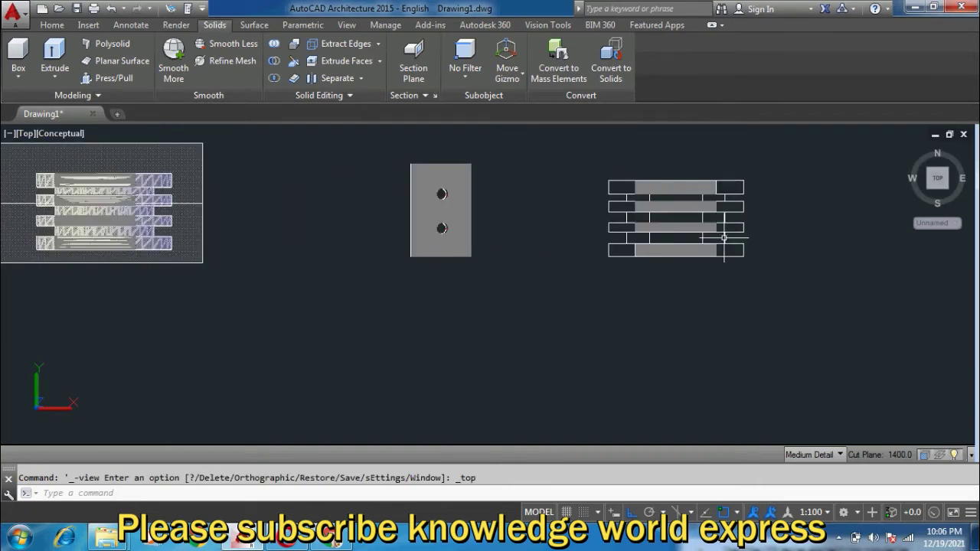
pyautogui.scroll(2, 650, 267)
pyautogui.scroll(2, 650, 267)
pyautogui.scroll(-5, 644, 262)
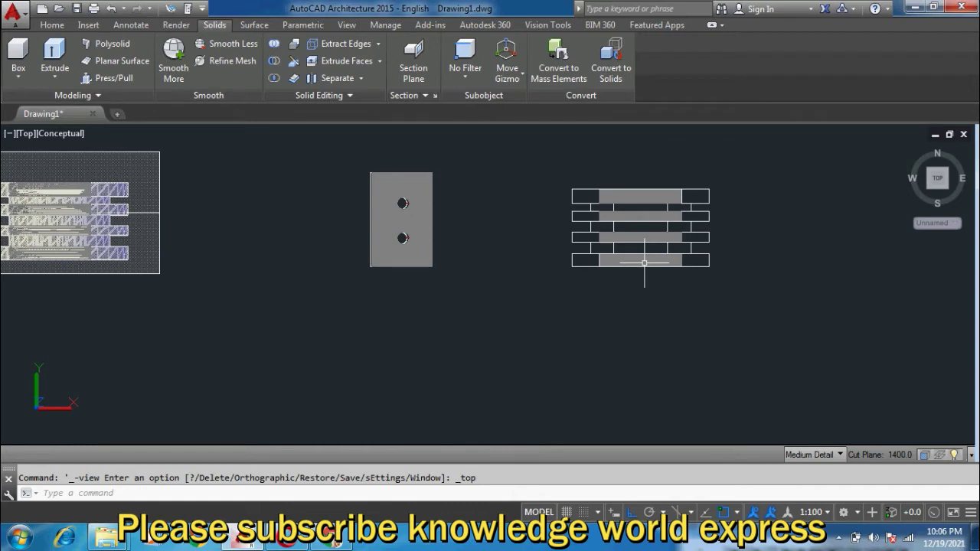
pyautogui.write('x')
pyautogui.press('Return')
pyautogui.click(647, 257)
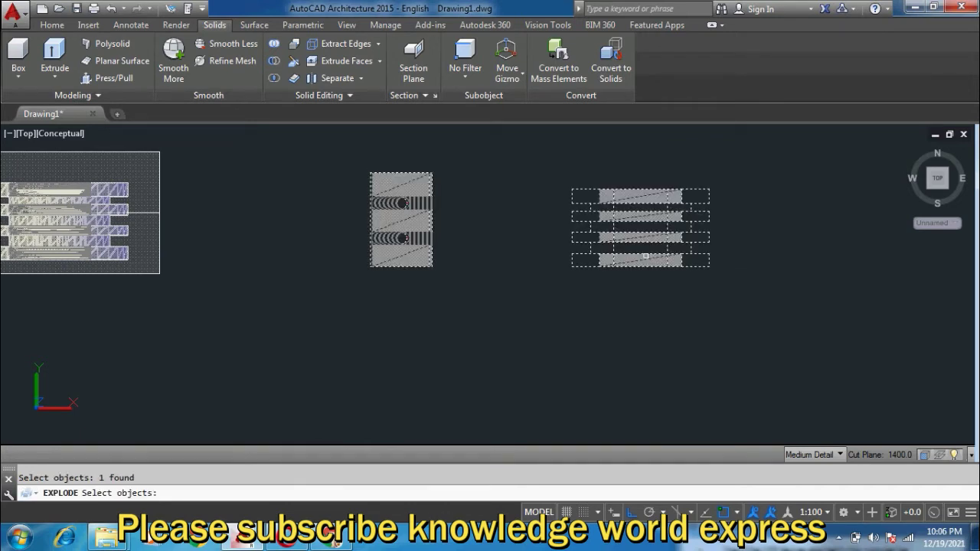
pyautogui.press('Return')
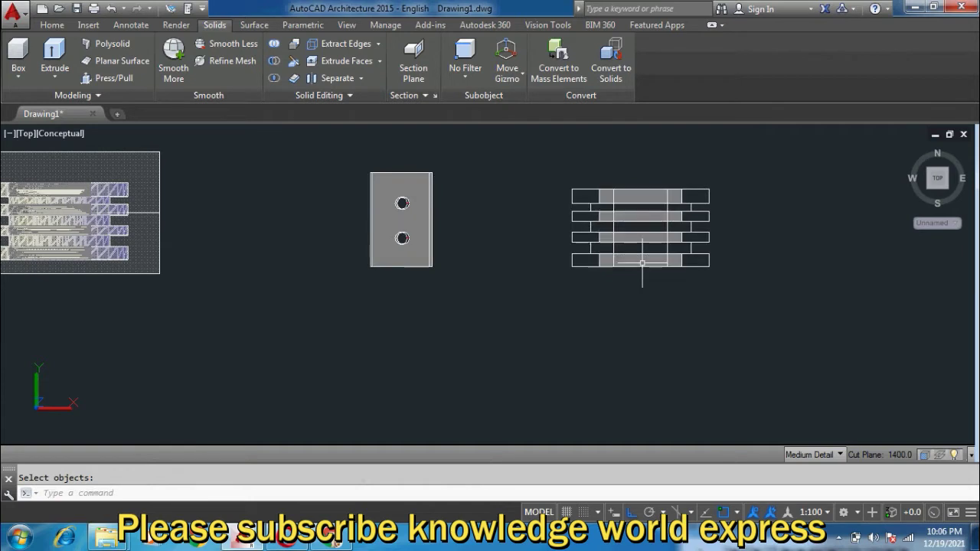
pyautogui.scroll(3, 643, 263)
pyautogui.click(643, 260)
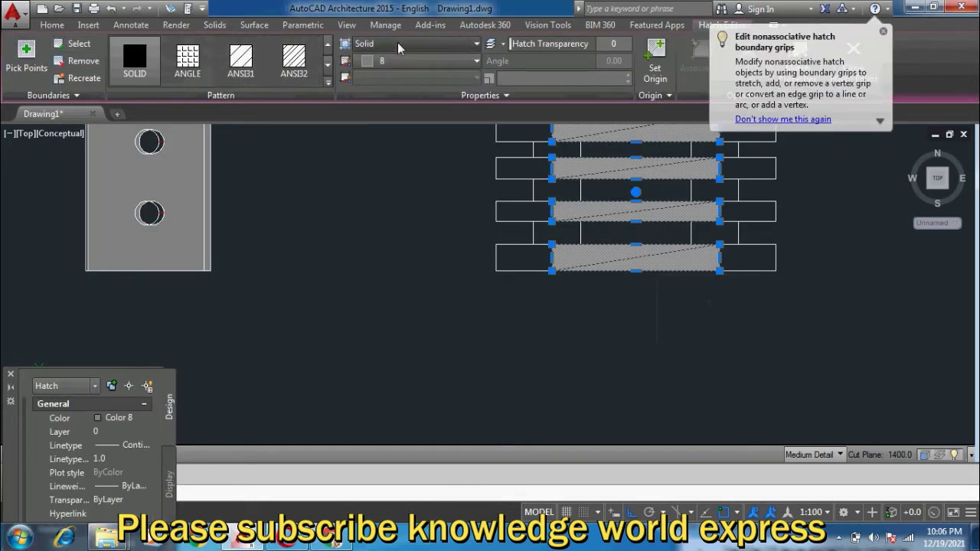
# Change the grooved-cylinder section hatch from solid to ANSI31 pattern at scale 200.
pyautogui.click(398, 46)
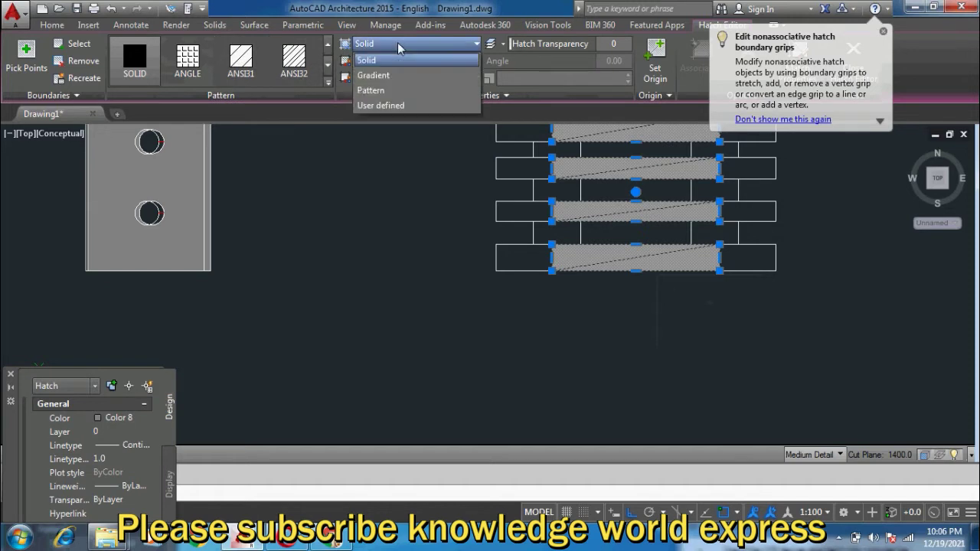
pyautogui.click(394, 90)
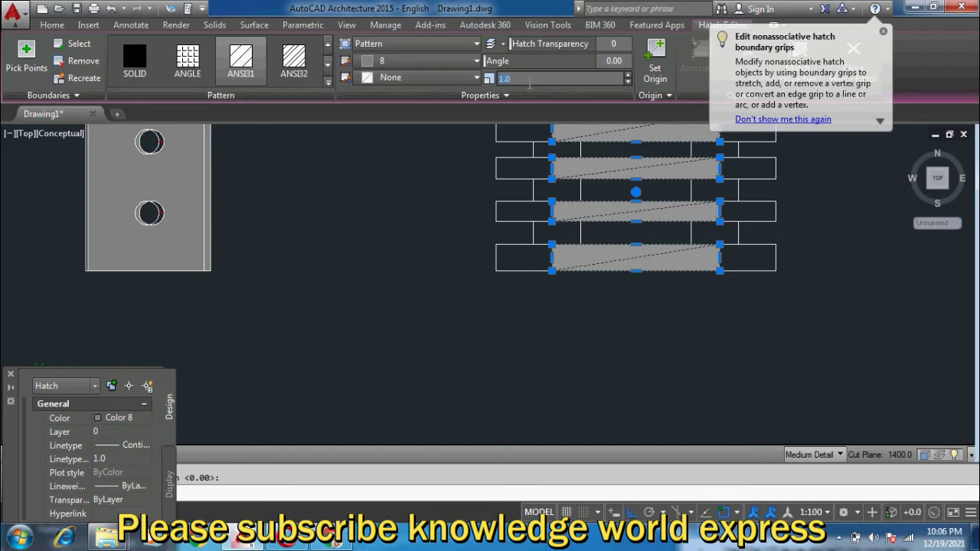
pyautogui.write('200')
pyautogui.press('Return')
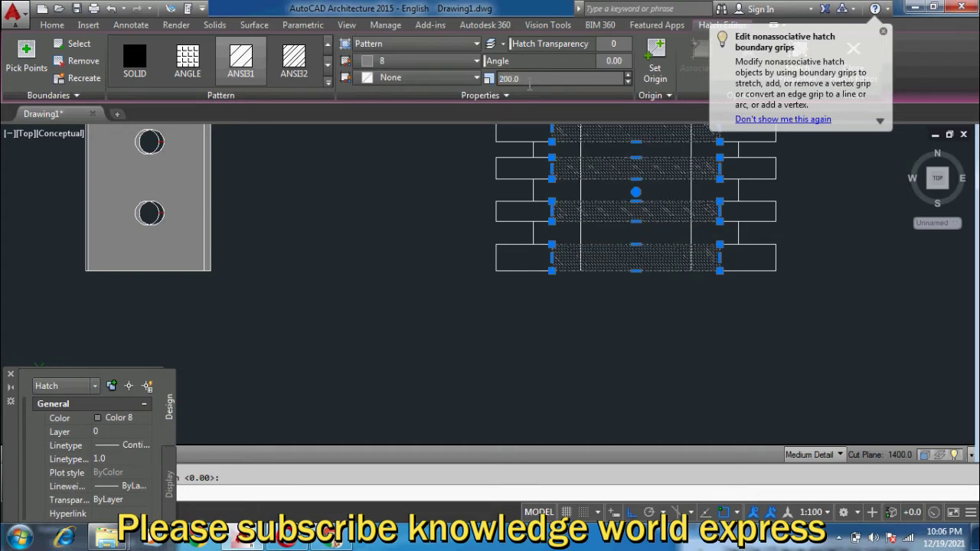
pyautogui.scroll(5, 613, 243)
pyautogui.scroll(-4, 612, 249)
pyautogui.scroll(2, 643, 268)
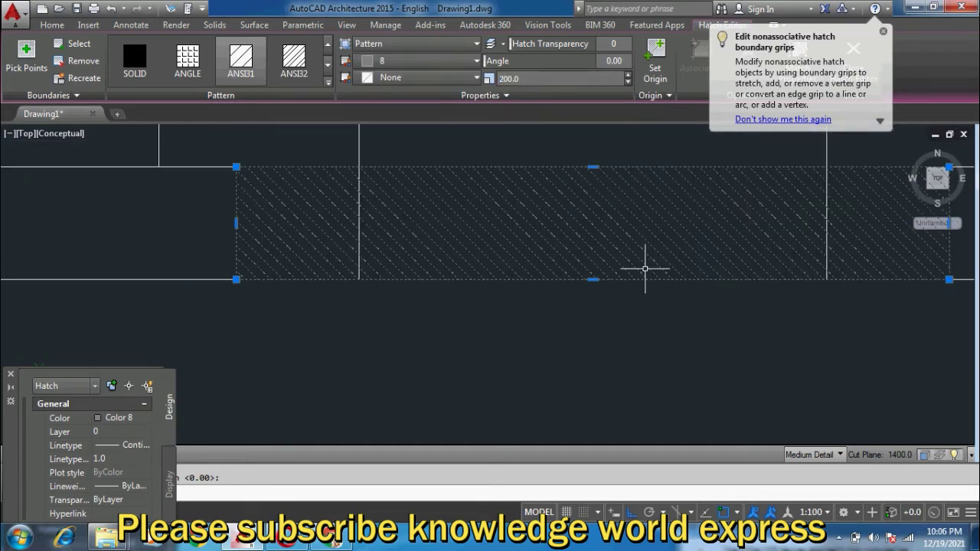
pyautogui.scroll(-3, 651, 267)
pyautogui.click(884, 34)
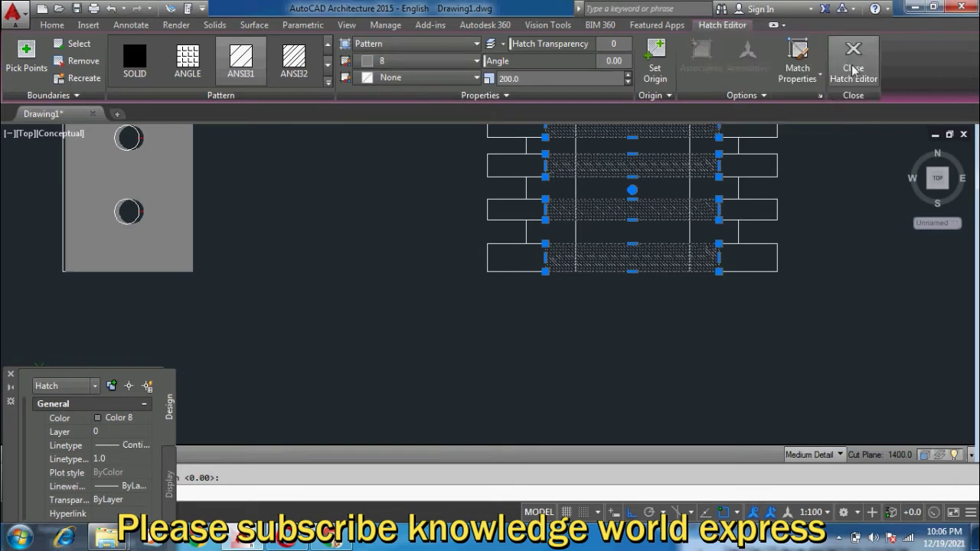
pyautogui.click(849, 62)
# Change the plate section fill to ANSI31 diagonal-line pattern at scale 300.
pyautogui.scroll(2, 540, 253)
pyautogui.scroll(2, 640, 238)
pyautogui.scroll(-3, 640, 238)
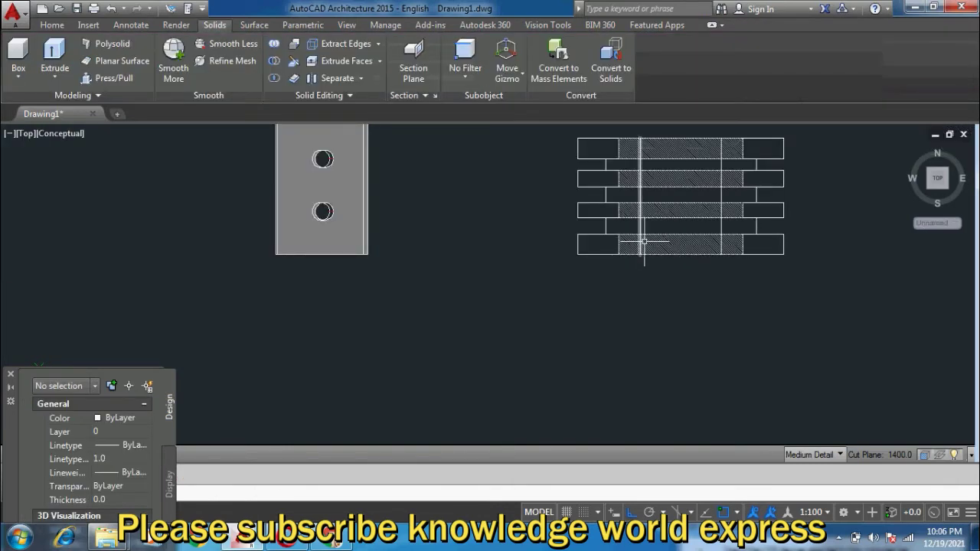
pyautogui.moveTo(641, 238); pyautogui.dragTo(770, 387, button='middle')
pyautogui.scroll(3, 339, 196)
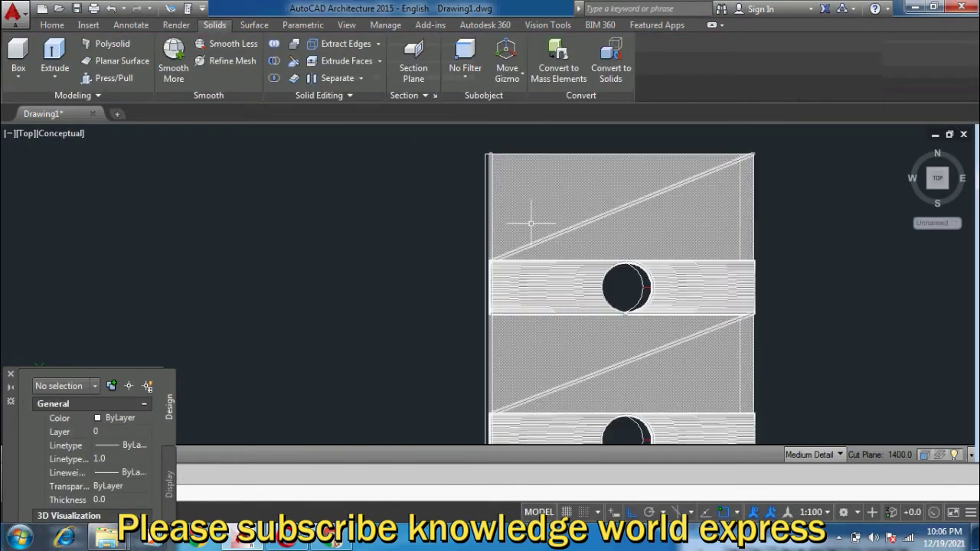
pyautogui.click(528, 219)
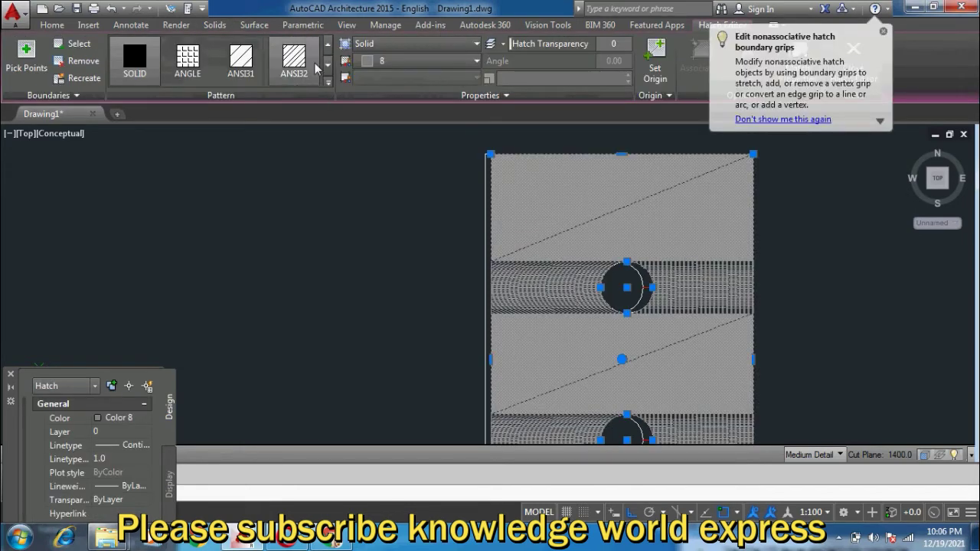
pyautogui.click(381, 46)
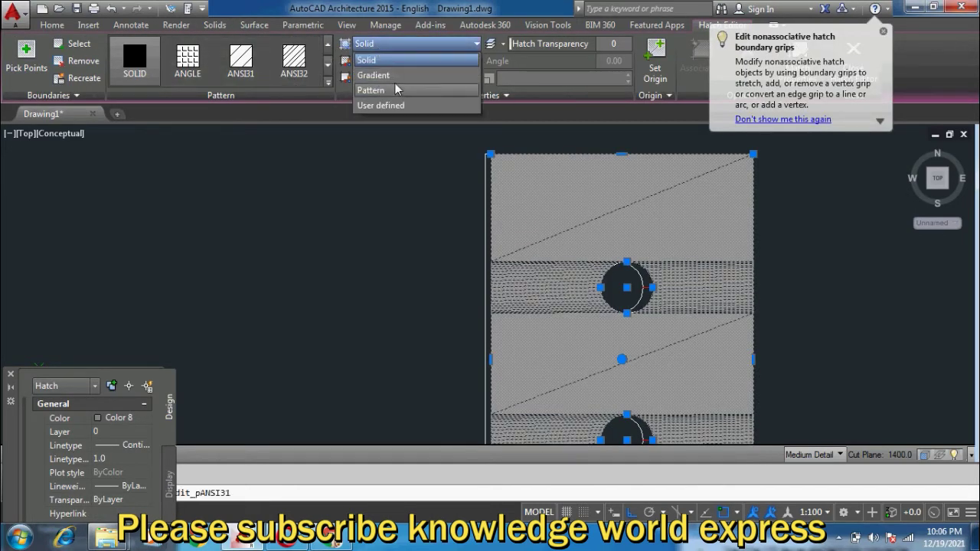
pyautogui.click(395, 78)
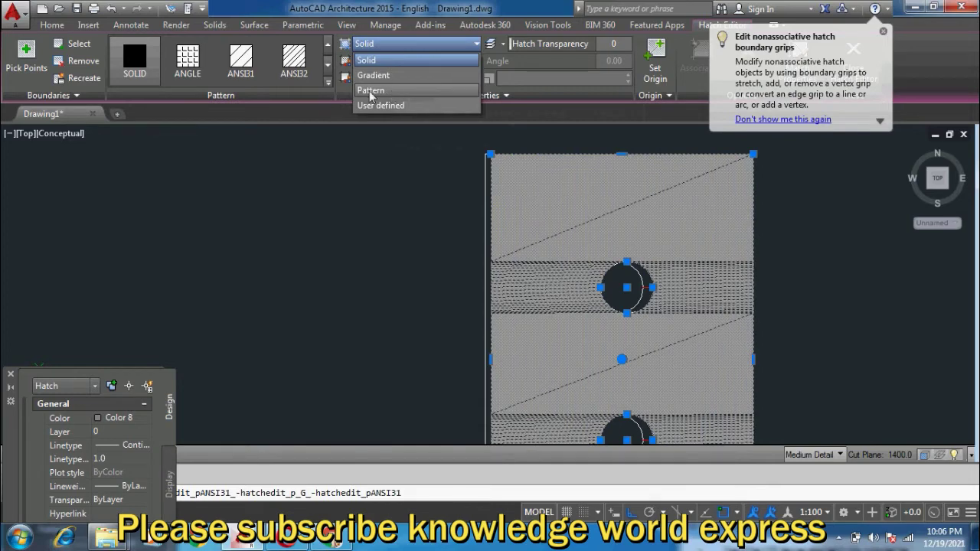
pyautogui.click(370, 90)
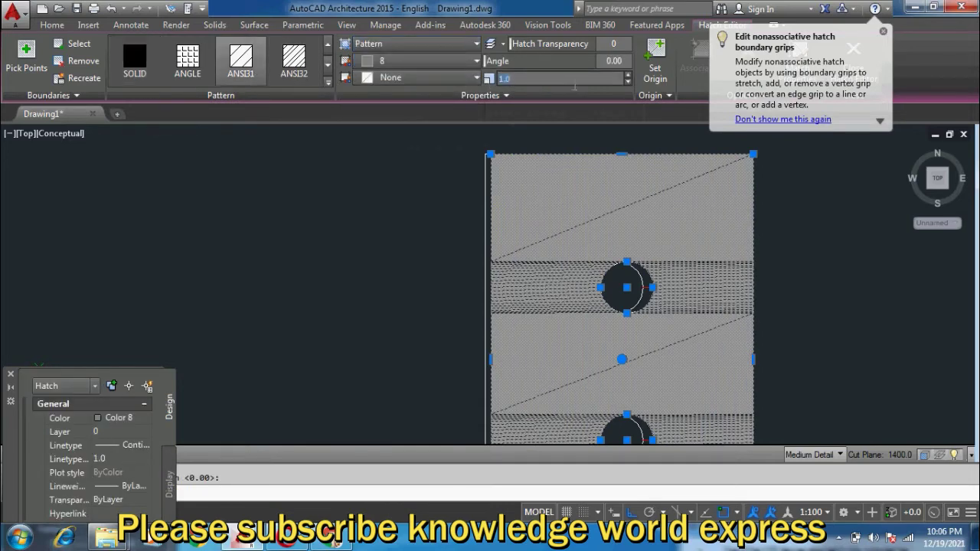
pyautogui.write('300')
pyautogui.press('Return')
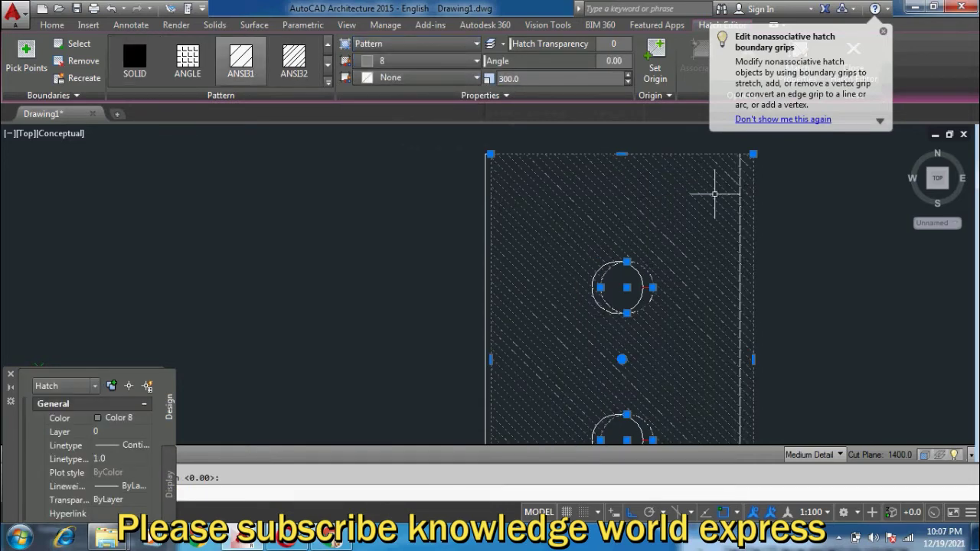
pyautogui.scroll(-5, 779, 266)
pyautogui.moveTo(640, 277); pyautogui.dragTo(410, 277, button='middle')
pyautogui.press('Escape')
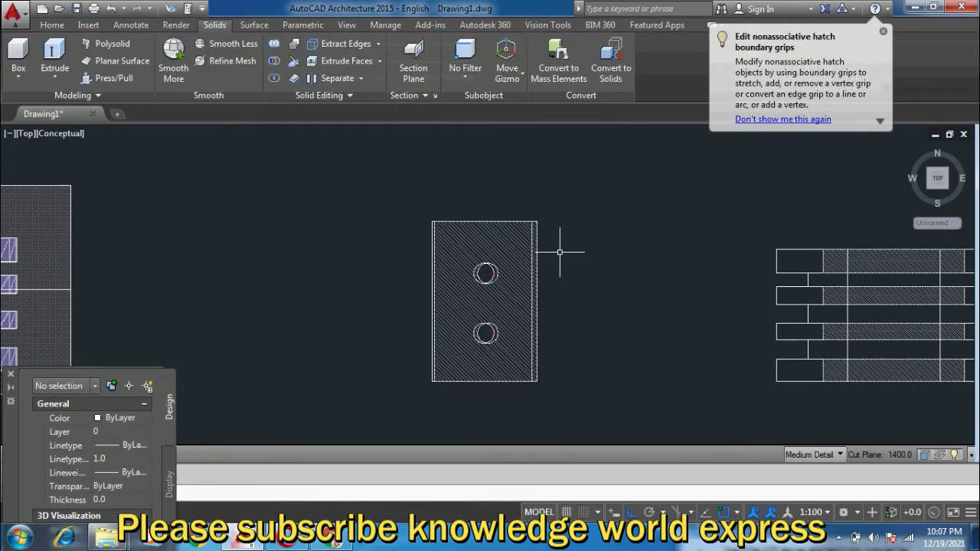
# Reposition the drawing in view and close the Properties palette.
pyautogui.scroll(-5, 520, 252)
pyautogui.moveTo(665, 269)
pyautogui.mouseDown(button='middle')
pyautogui.moveTo(712, 269)
pyautogui.moveTo(654, 264)
pyautogui.mouseUp(button='middle')
pyautogui.scroll(4, 712, 269)
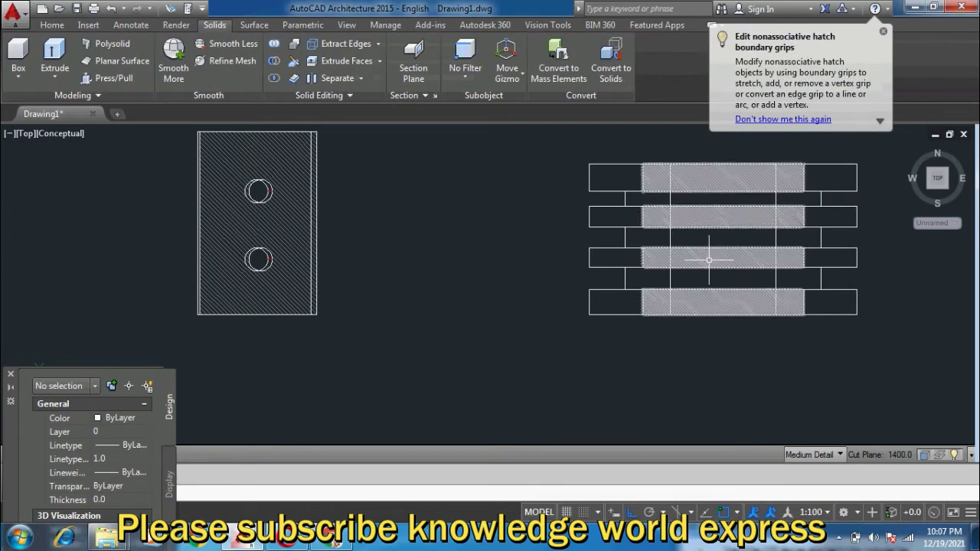
pyautogui.scroll(-3, 656, 268)
pyautogui.moveTo(471, 298); pyautogui.dragTo(567, 306, button='middle')
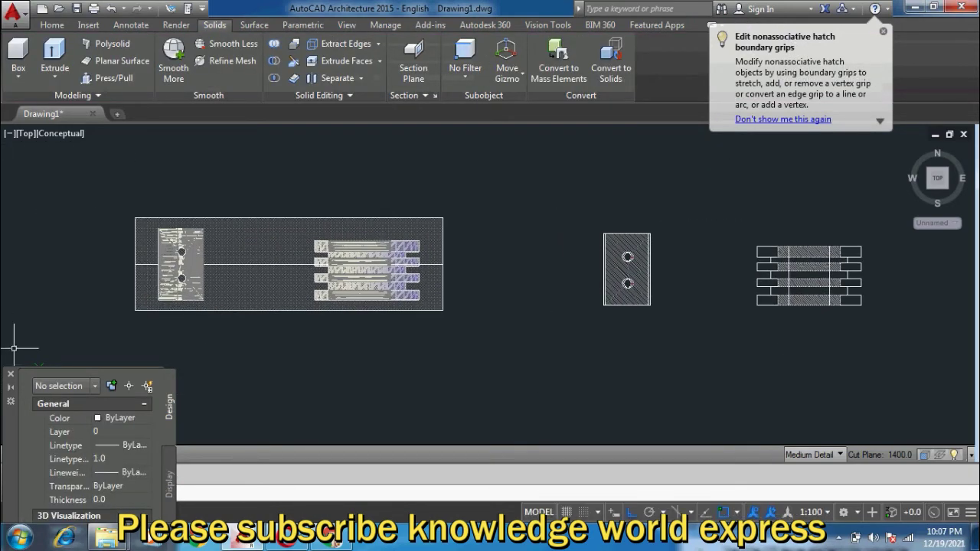
pyautogui.click(11, 374)
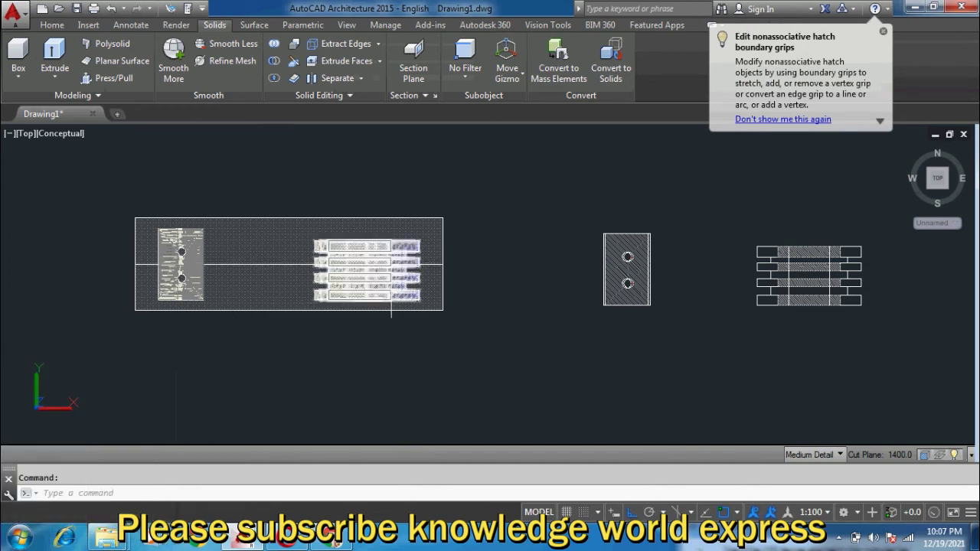
# Orbit to a tilted 3D view and delete the large flat section rectangle.
pyautogui.moveTo(429, 268)
pyautogui.keyDown('shift'); pyautogui.mouseDown(button='middle')
pyautogui.moveTo(509, 273)
pyautogui.moveTo(586, 221)
pyautogui.mouseUp(button='middle'); pyautogui.keyUp('shift')
pyautogui.scroll(3, 586, 222)
pyautogui.scroll(-3, 587, 222)
pyautogui.scroll(4, 459, 260)
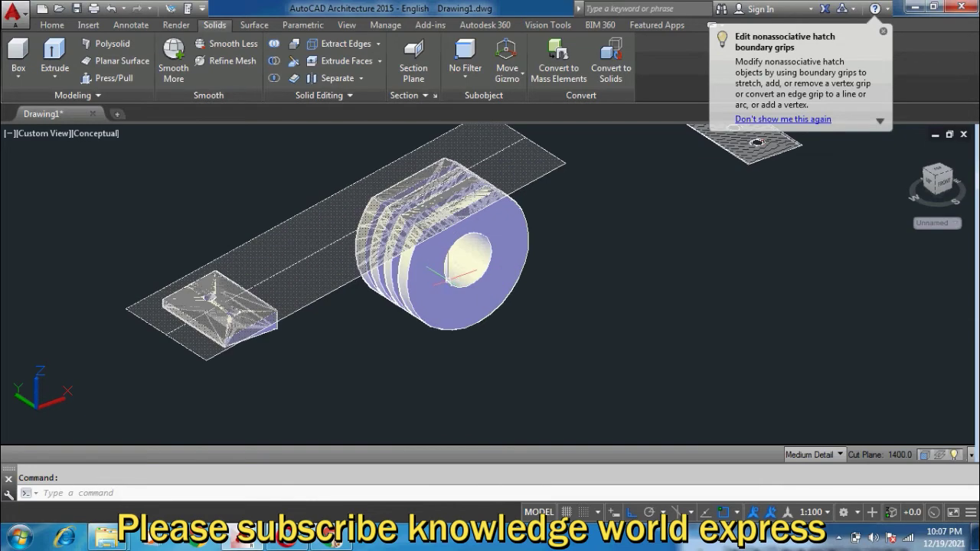
pyautogui.scroll(-3, 468, 269)
pyautogui.scroll(1, 468, 269)
pyautogui.click(468, 270)
pyautogui.press('Delete')
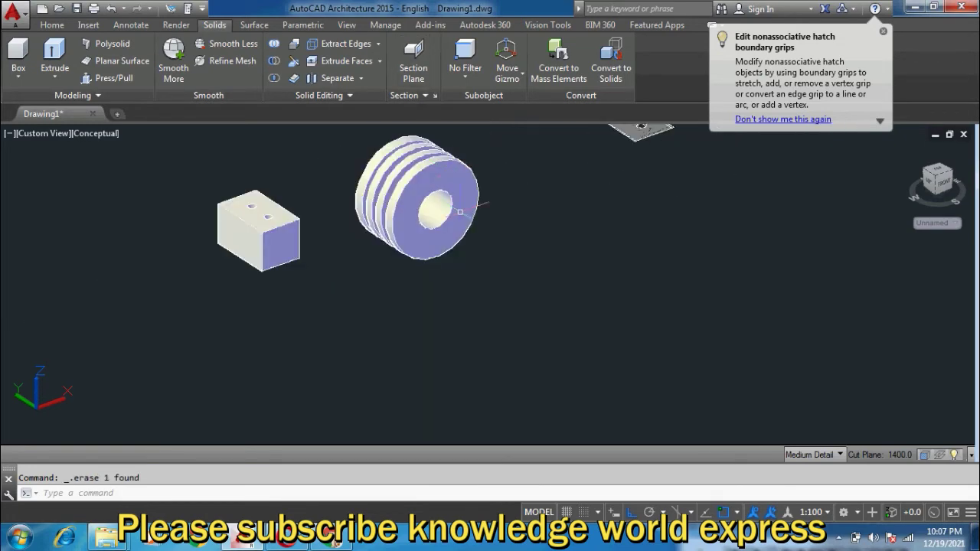
pyautogui.moveTo(432, 238); pyautogui.dragTo(463, 280, button='middle')
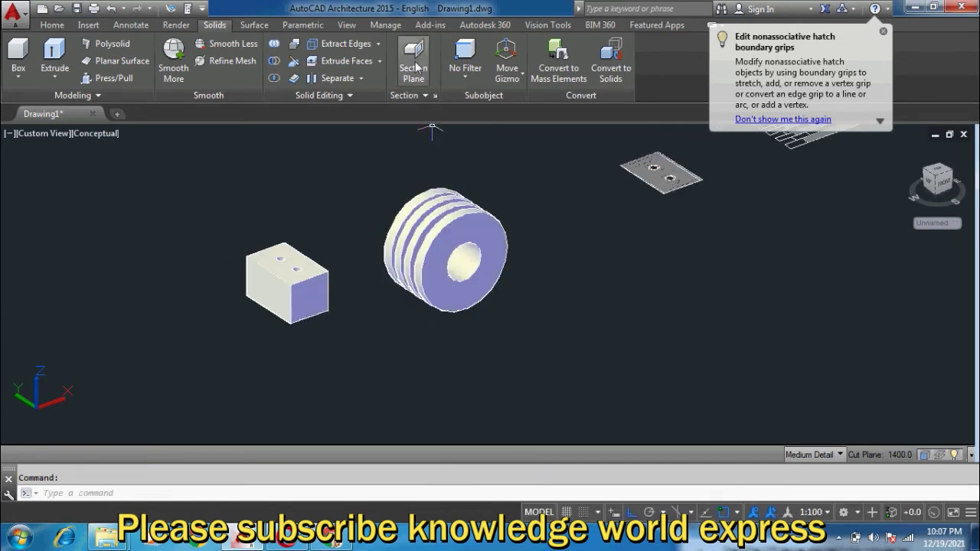
# Create a section plane from two points picked across the grooved cylinder.
pyautogui.click(413, 61)
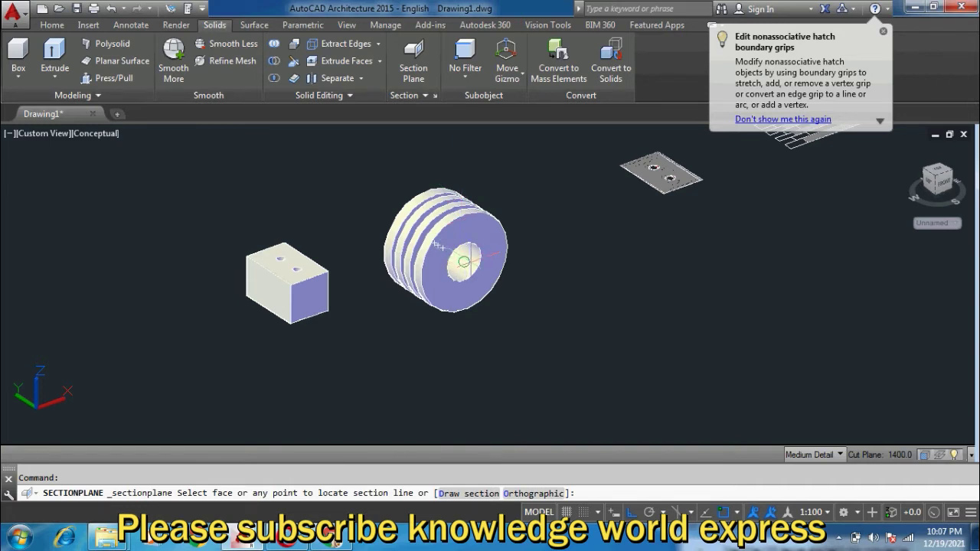
pyautogui.click(463, 262)
pyautogui.click(505, 287)
pyautogui.click(545, 284)
# Move the section plane with MOVE so it passes through the cylinder's centre.
pyautogui.scroll(2, 536, 222)
pyautogui.moveTo(555, 249); pyautogui.dragTo(564, 263, button='middle')
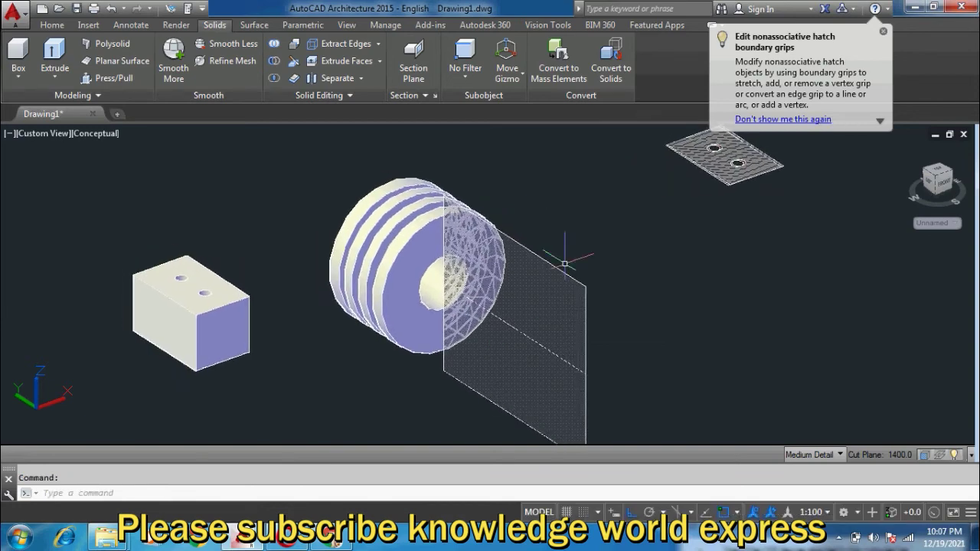
pyautogui.click(565, 260)
pyautogui.write('m')
pyautogui.press('Return')
pyautogui.click(674, 308)
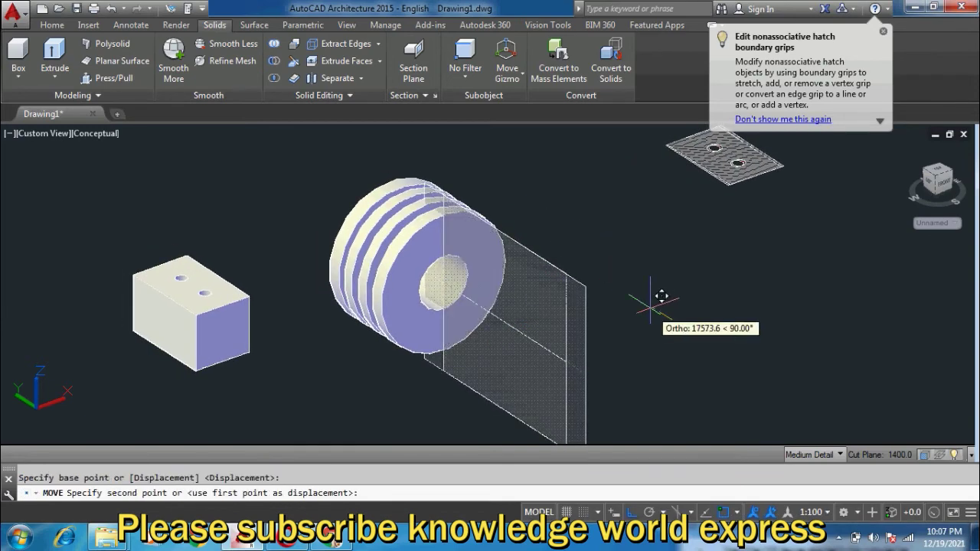
pyautogui.click(573, 255)
pyautogui.moveTo(577, 228)
pyautogui.keyDown('shift'); pyautogui.mouseDown(button='middle')
pyautogui.moveTo(588, 271)
pyautogui.moveTo(506, 264)
pyautogui.mouseUp(button='middle'); pyautogui.keyUp('shift')
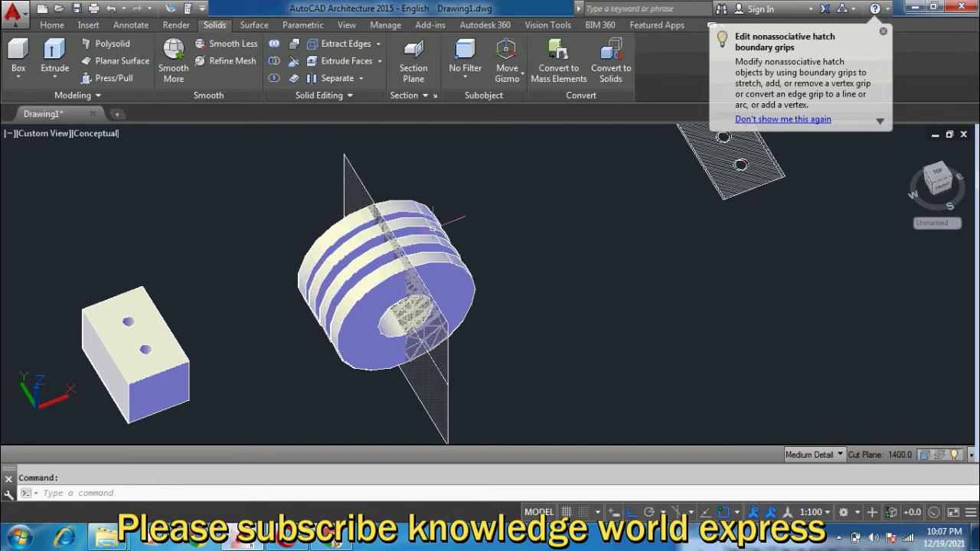
# Turn on live sectioning for the new plane cutting the grooved cylinder.
pyautogui.click(409, 98)
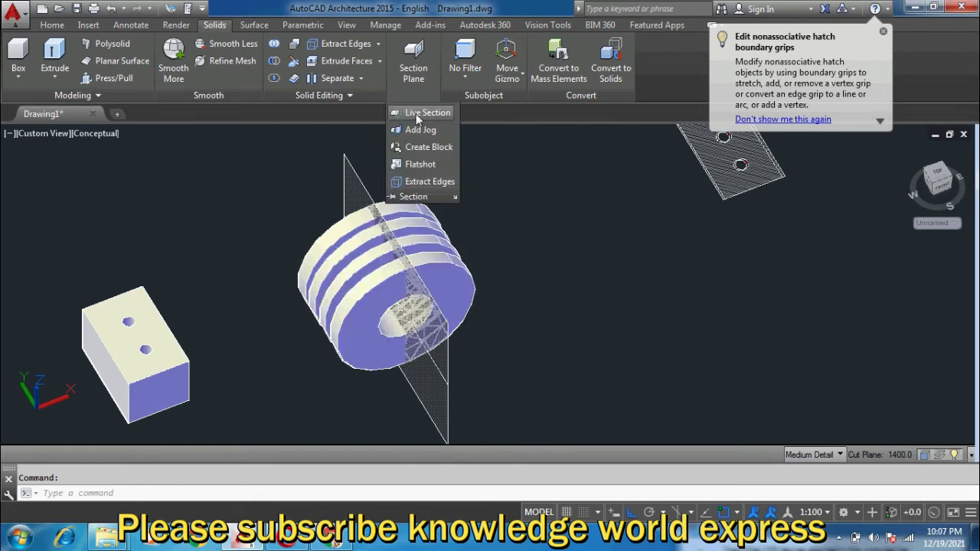
pyautogui.click(418, 115)
pyautogui.click(364, 169)
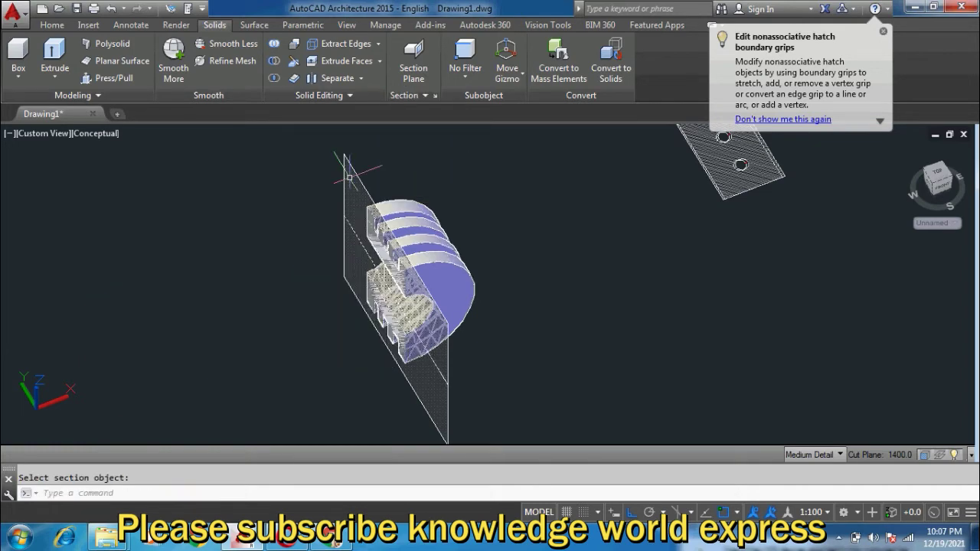
pyautogui.keyDown('shift'); pyautogui.moveTo(378, 203); pyautogui.dragTo(516, 223, button='middle'); pyautogui.keyUp('shift')
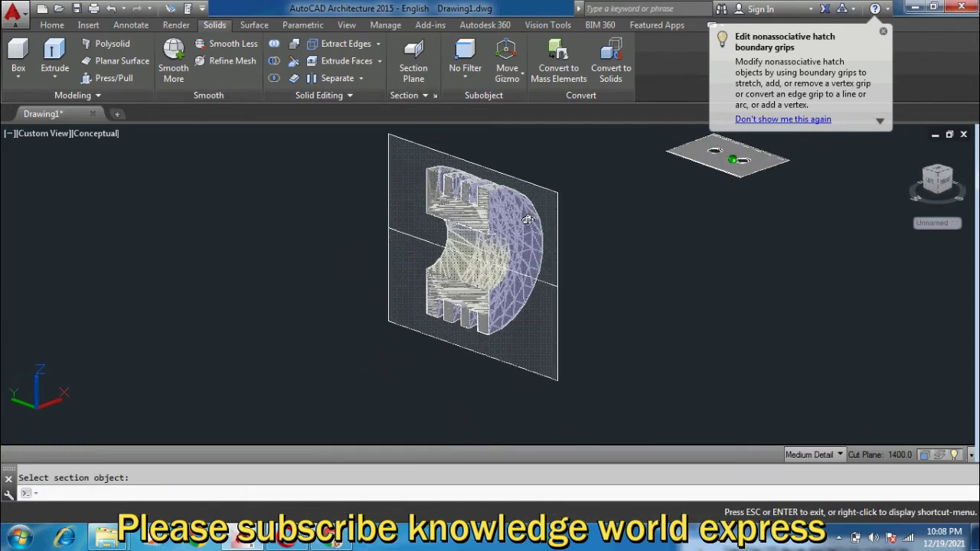
pyautogui.press('Escape')
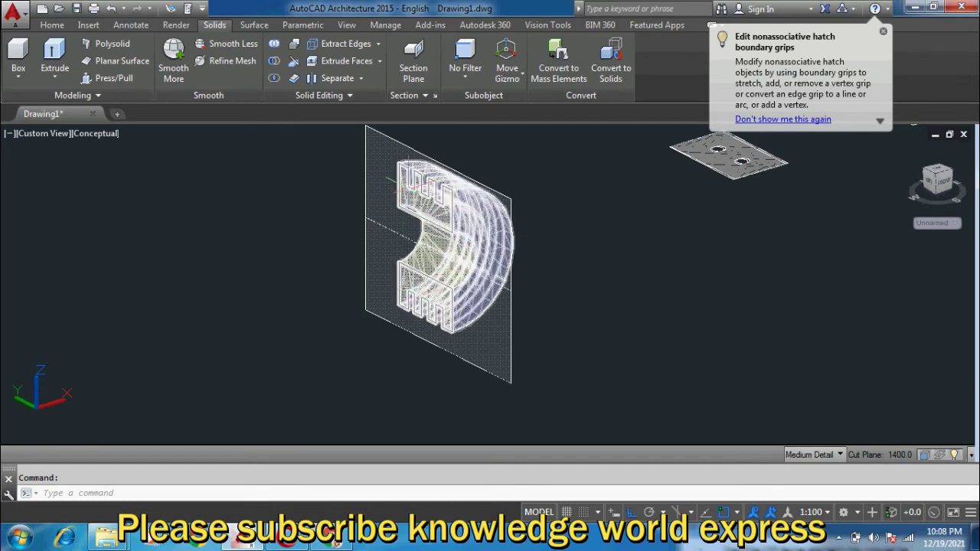
# Zoom out and pan so the cut cylinder and section blocks all fit in view.
pyautogui.scroll(-3, 466, 207)
pyautogui.moveTo(490, 198); pyautogui.dragTo(451, 218, button='middle')
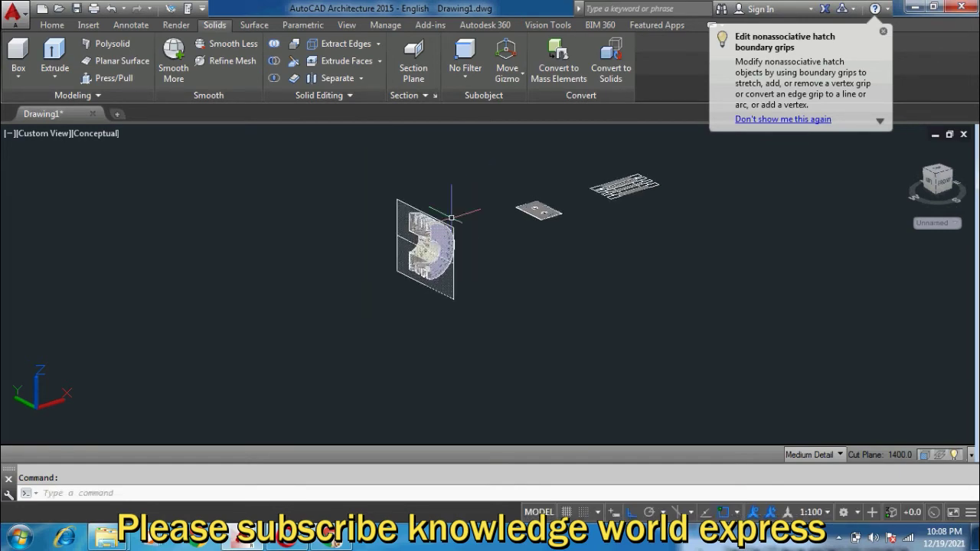
pyautogui.click(404, 96)
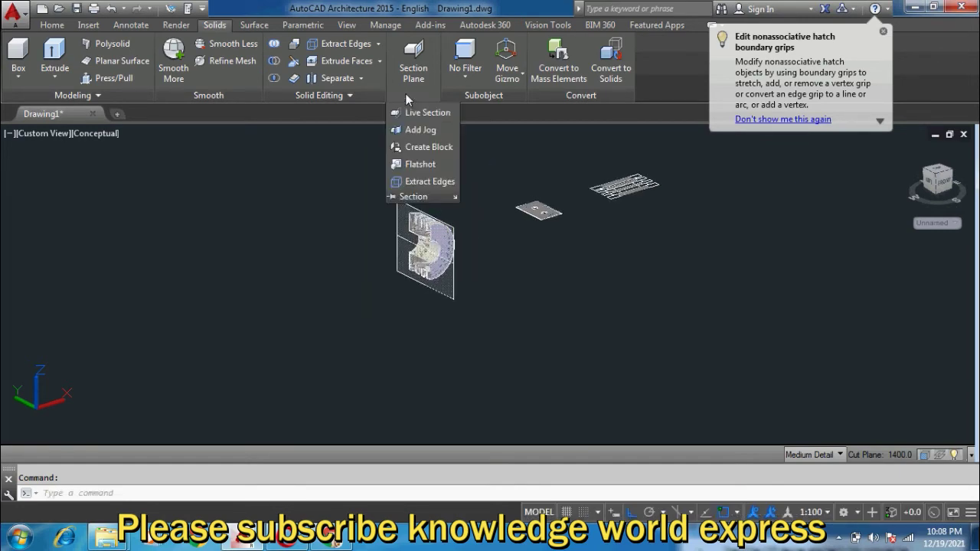
# Create a 2D section block from the cylinder's plane and insert it right of the solids at default scale.
pyautogui.click(421, 147)
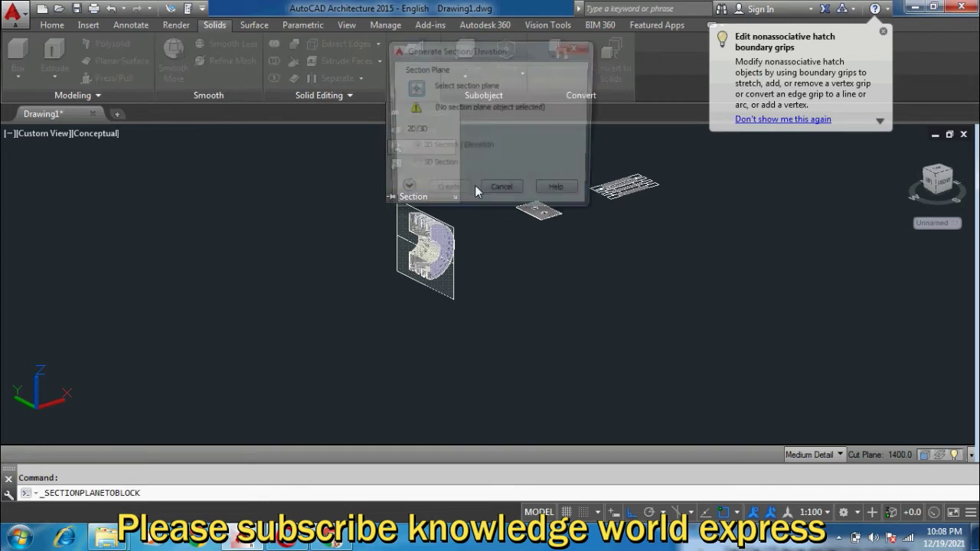
pyautogui.click(413, 88)
pyautogui.click(398, 205)
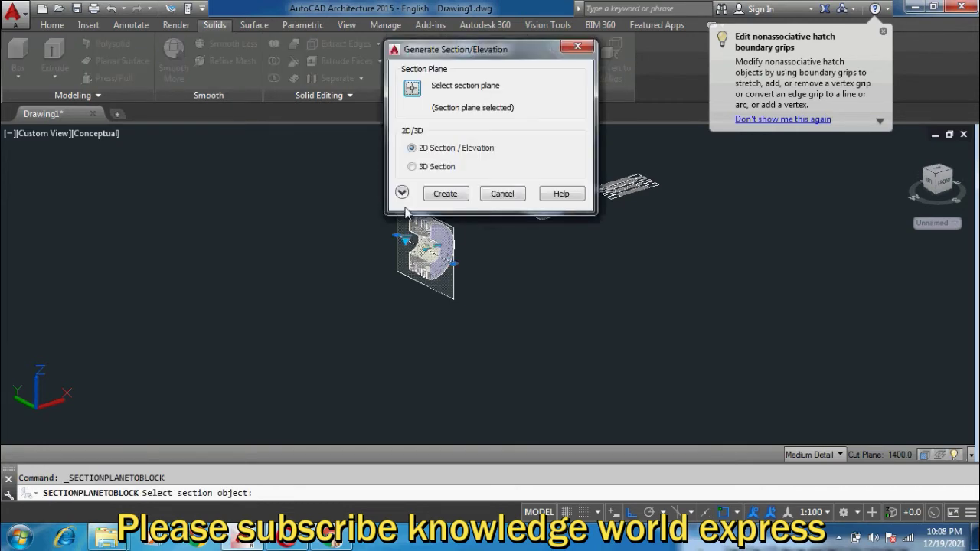
pyautogui.click(445, 193)
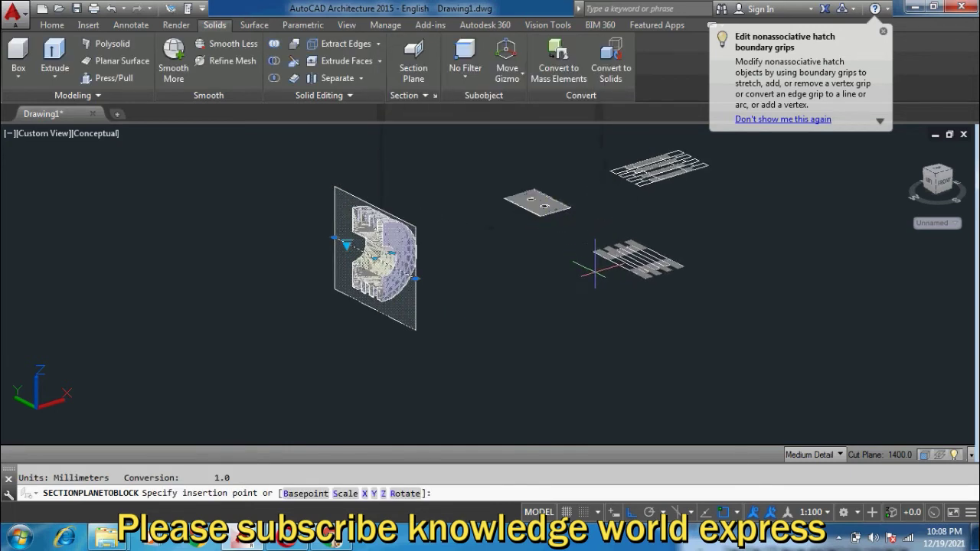
pyautogui.click(595, 264)
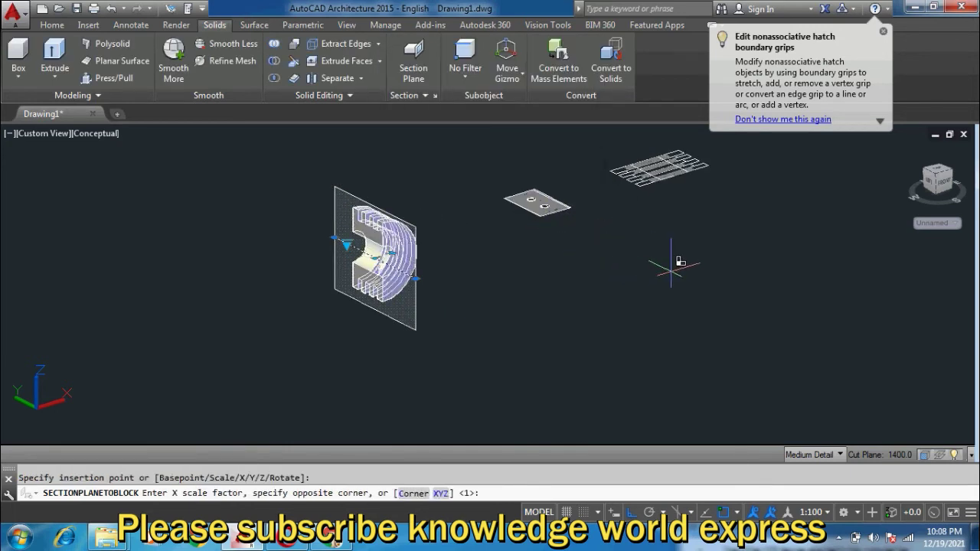
pyautogui.press('Return')
pyautogui.press('Return')
pyautogui.press('Escape')
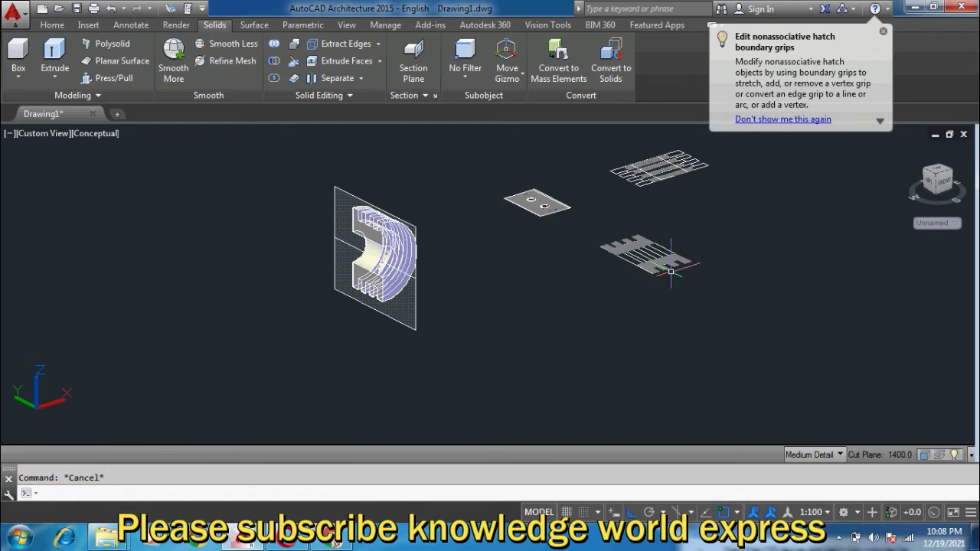
pyautogui.scroll(5, 641, 219)
pyautogui.scroll(-5, 645, 234)
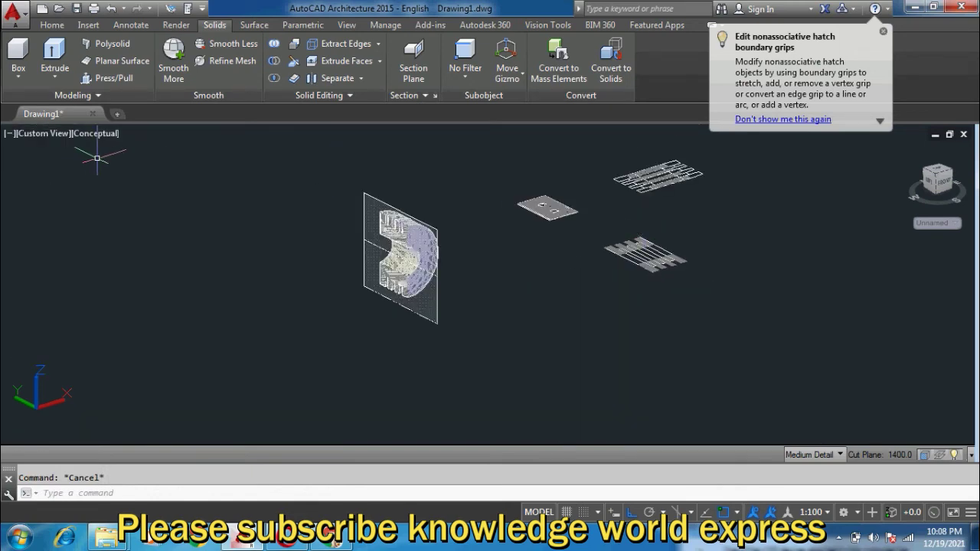
# Switch to Top view, then SW Isometric, and pan to centre the models.
pyautogui.click(34, 135)
pyautogui.click(76, 174)
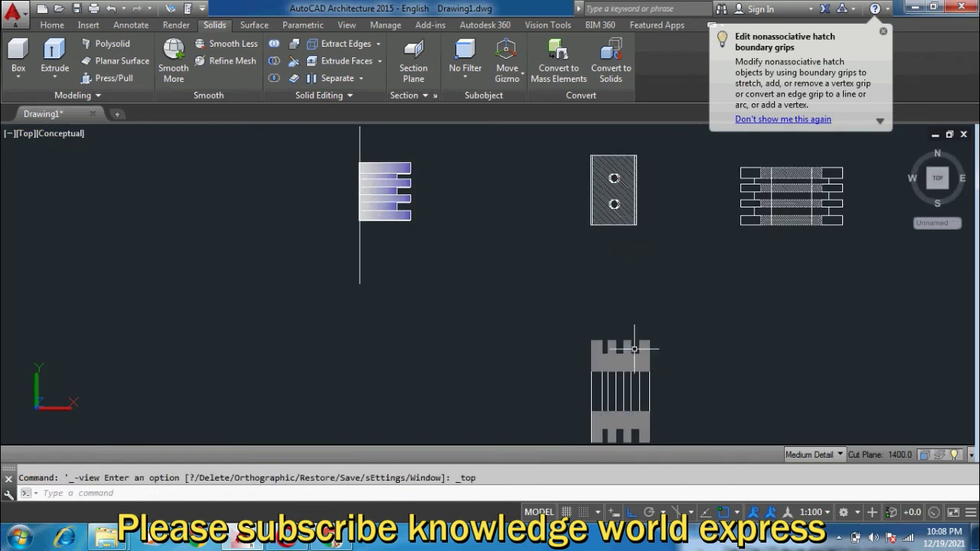
pyautogui.scroll(-5, 420, 179)
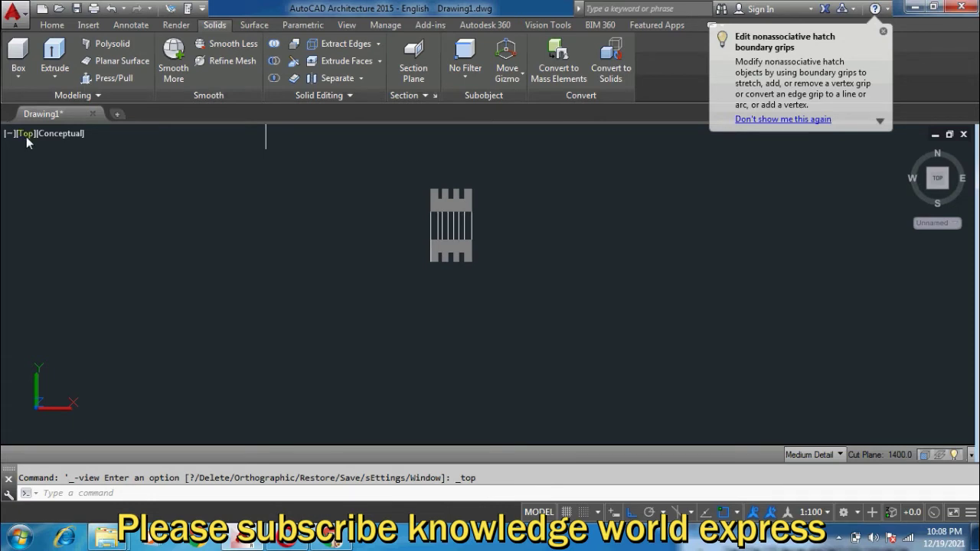
pyautogui.click(26, 135)
pyautogui.click(102, 266)
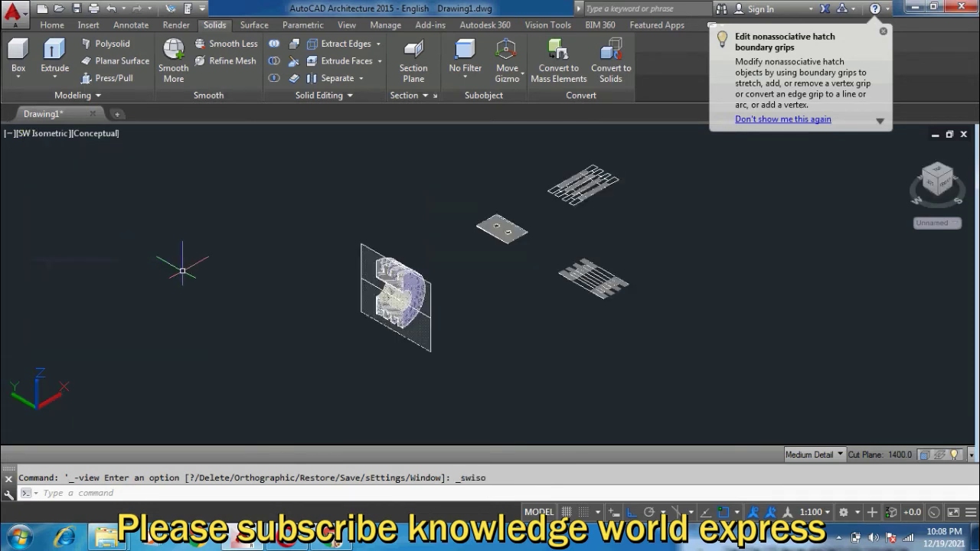
pyautogui.scroll(2, 621, 211)
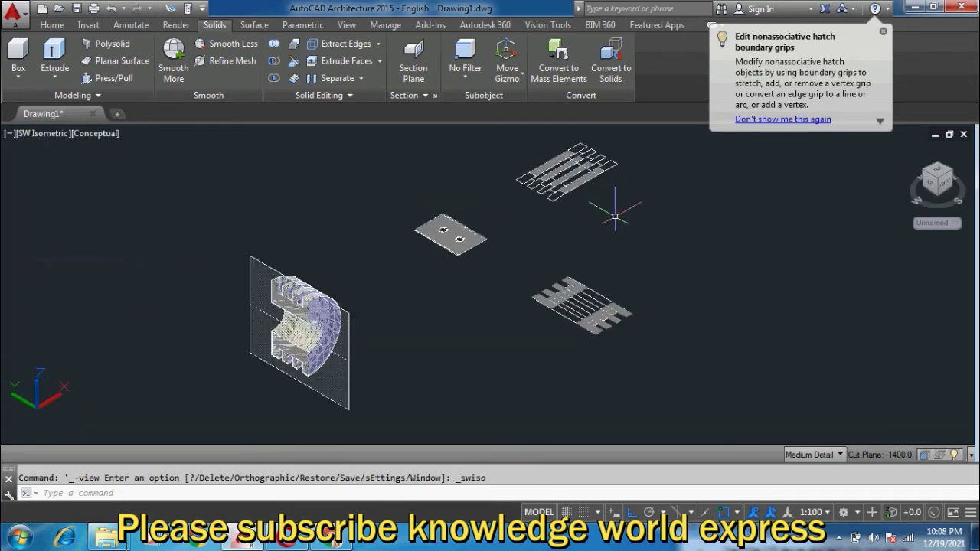
pyautogui.moveTo(474, 228); pyautogui.dragTo(571, 177, button='middle')
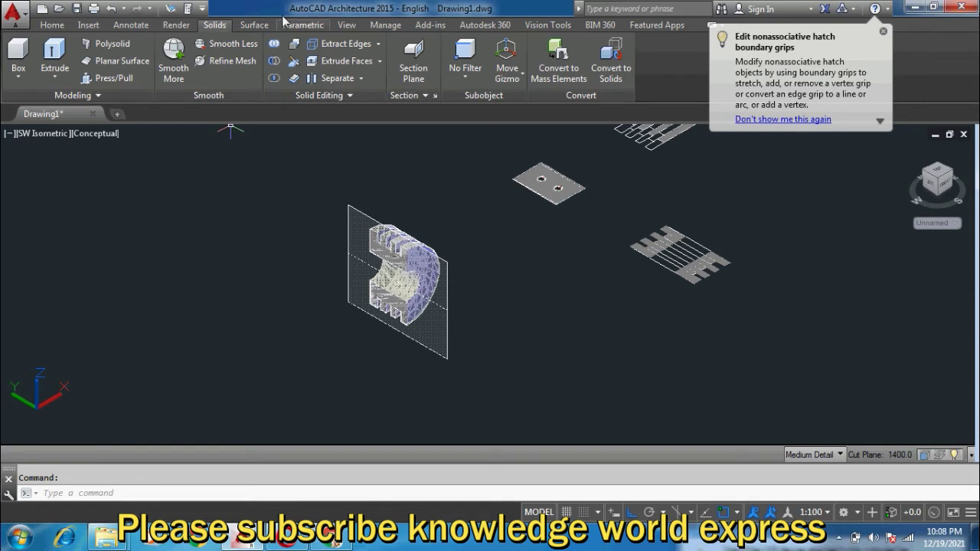
# Redefine the UCS by Z-axis vector using a picked origin and positive Z-direction point.
pyautogui.click(339, 26)
pyautogui.click(278, 64)
pyautogui.click(90, 374)
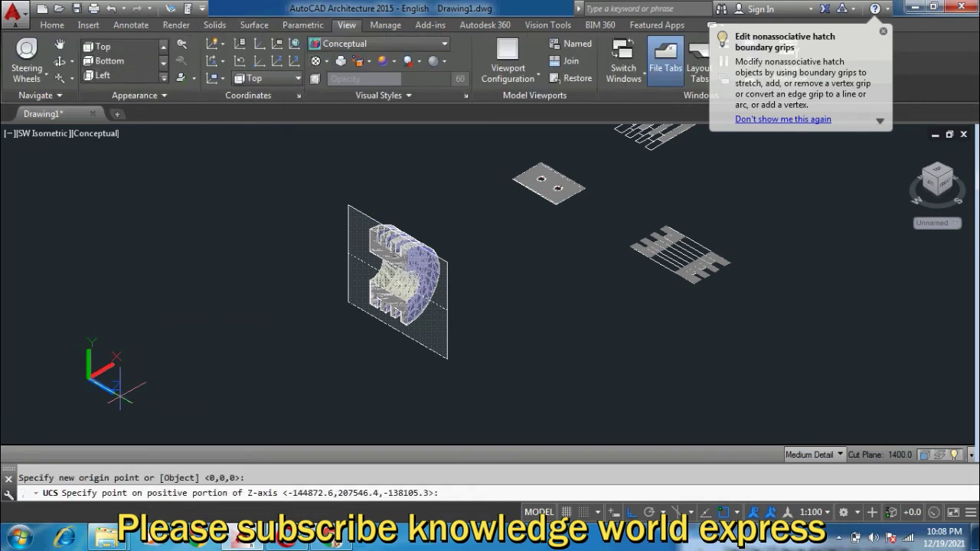
pyautogui.click(250, 314)
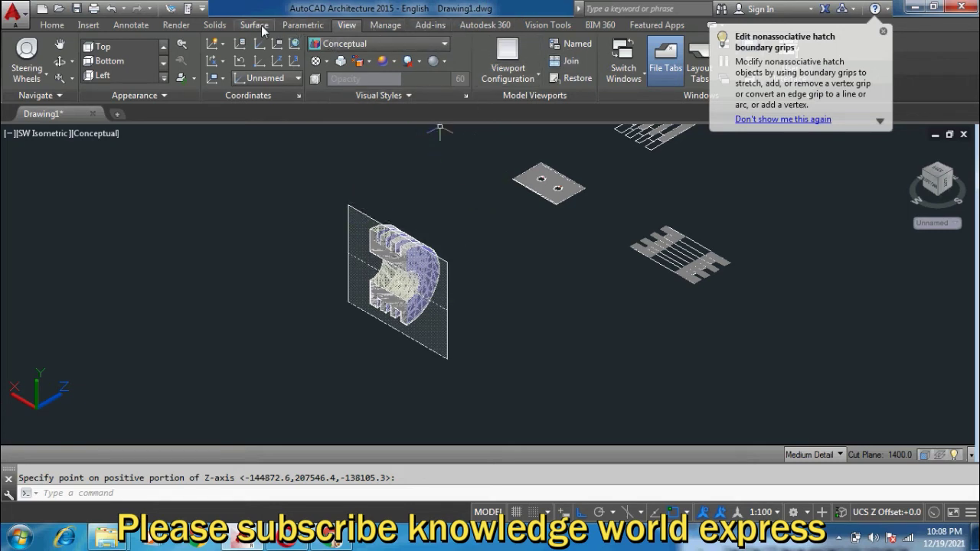
pyautogui.click(212, 26)
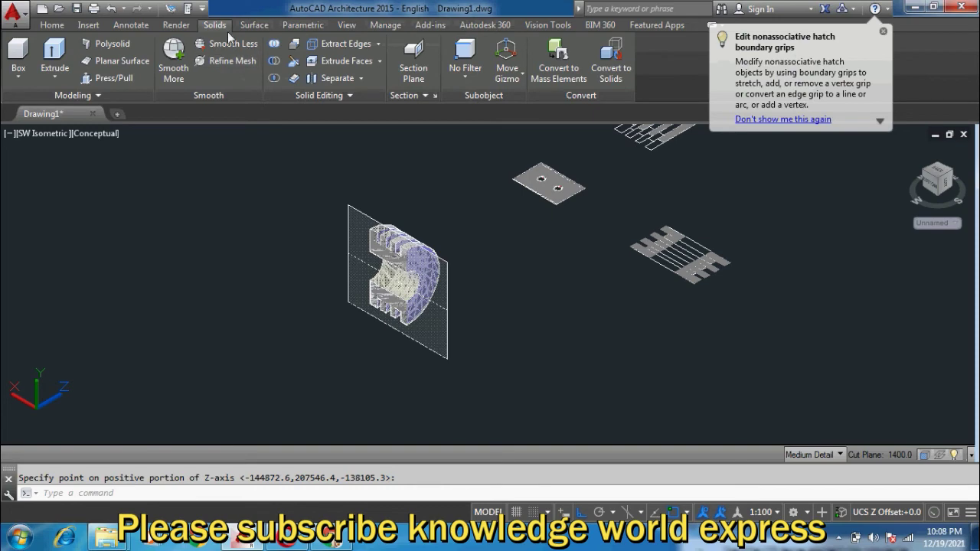
# Create another 2D section block from the cylinder's plane, placing it upright at default scale.
pyautogui.click(415, 96)
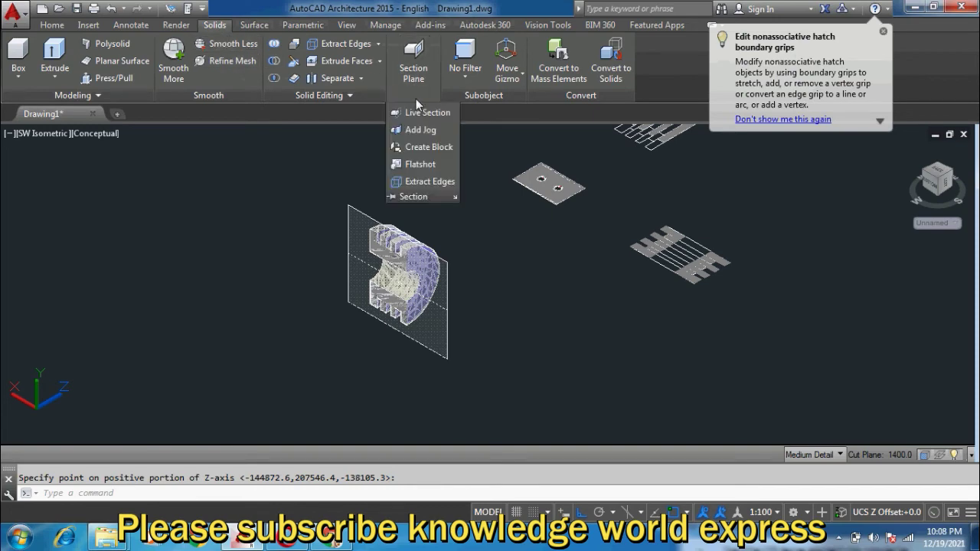
pyautogui.click(426, 152)
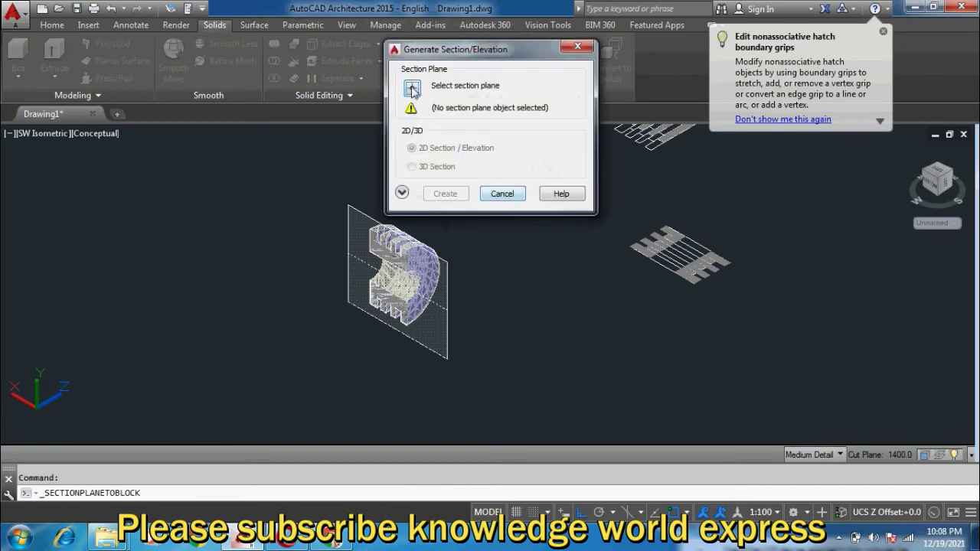
pyautogui.click(412, 90)
pyautogui.click(455, 305)
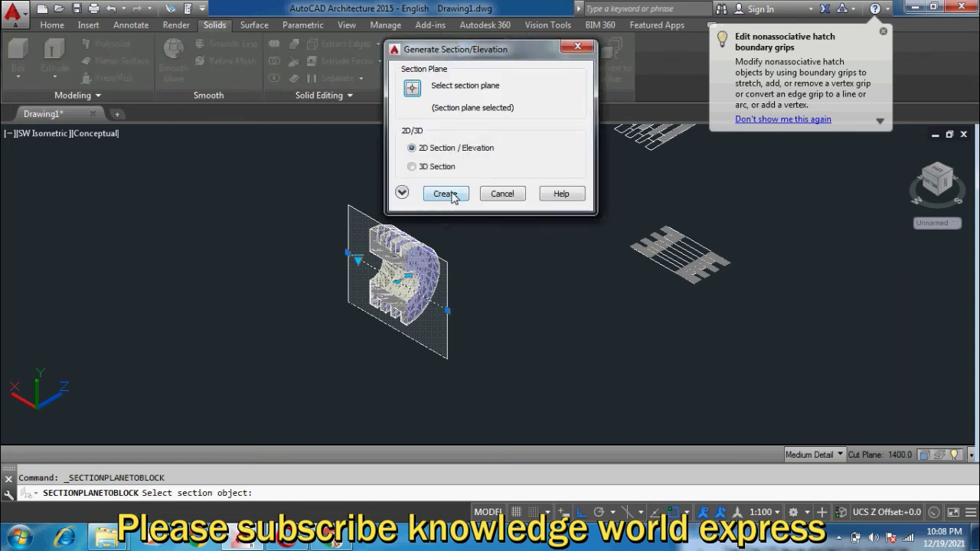
pyautogui.click(454, 196)
pyautogui.scroll(1, 622, 314)
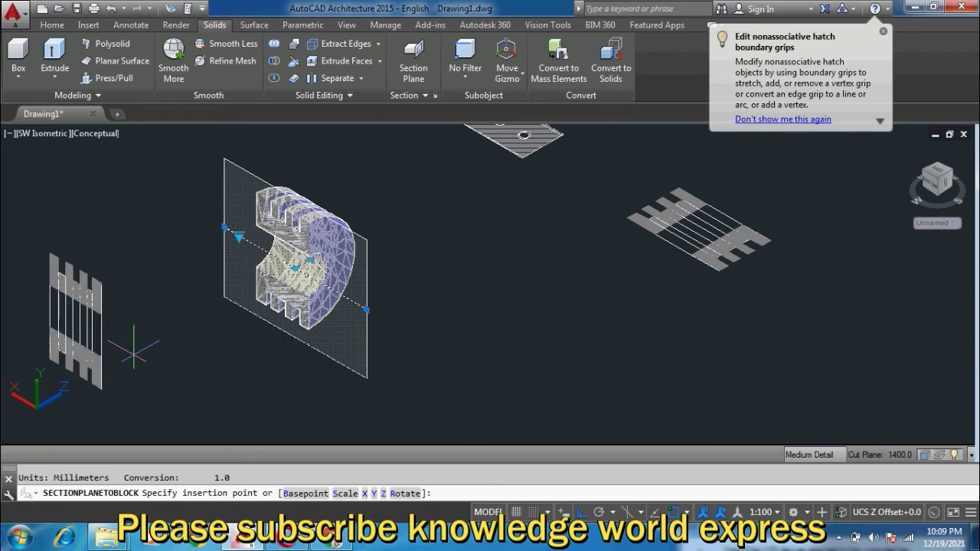
pyautogui.click(551, 334)
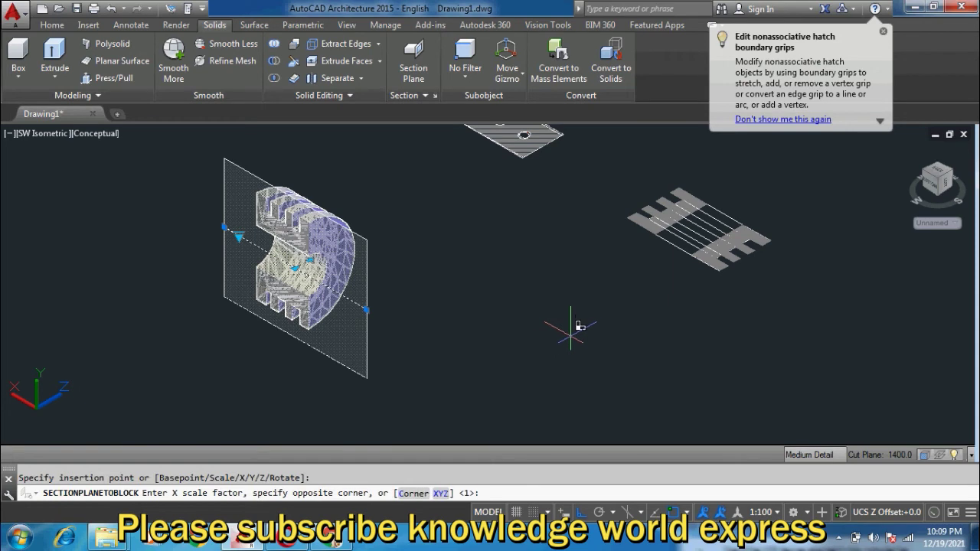
pyautogui.press('Return')
pyautogui.press('Return')
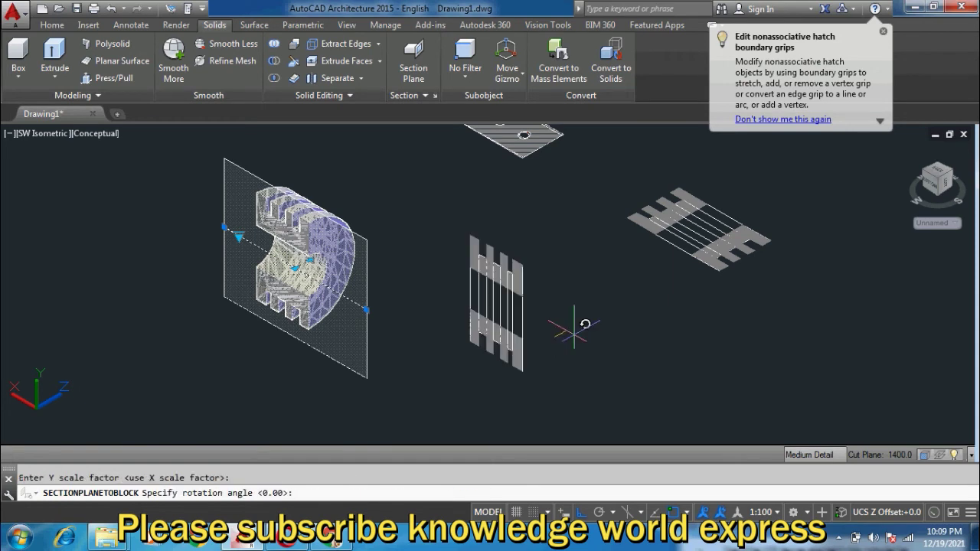
pyautogui.press('Escape')
pyautogui.keyDown('shift'); pyautogui.moveTo(544, 268); pyautogui.dragTo(641, 306, button='middle'); pyautogui.keyUp('shift')
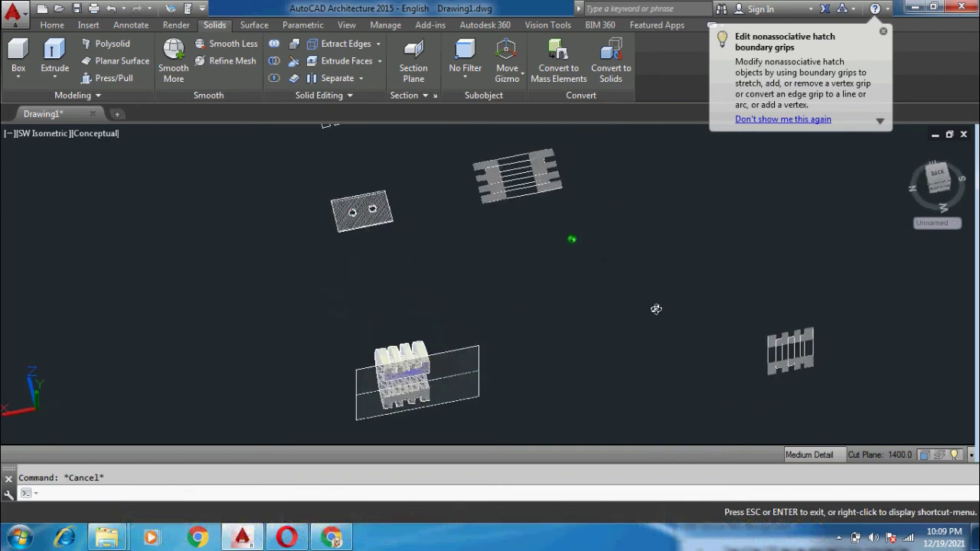
pyautogui.moveTo(656, 291)
pyautogui.keyDown('shift'); pyautogui.mouseDown(button='middle')
pyautogui.moveTo(521, 269)
pyautogui.moveTo(701, 124)
pyautogui.mouseUp(button='middle'); pyautogui.keyUp('shift')
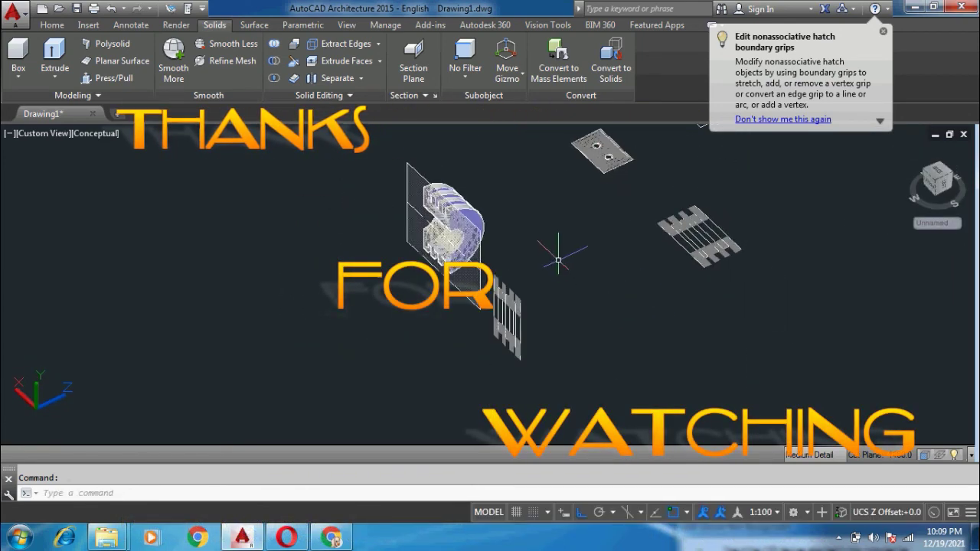